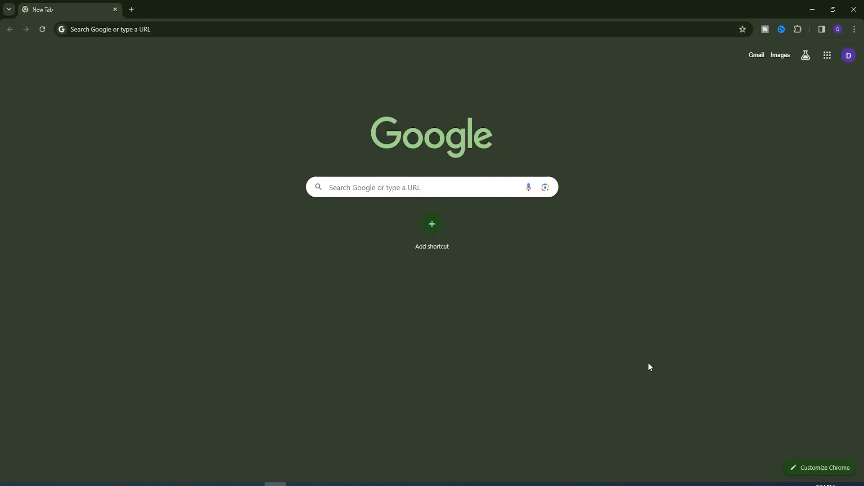
- Search the web for dribbble and open the Dribbble website from the results
{"action": "left_click", "coordinate": [182, 29]}
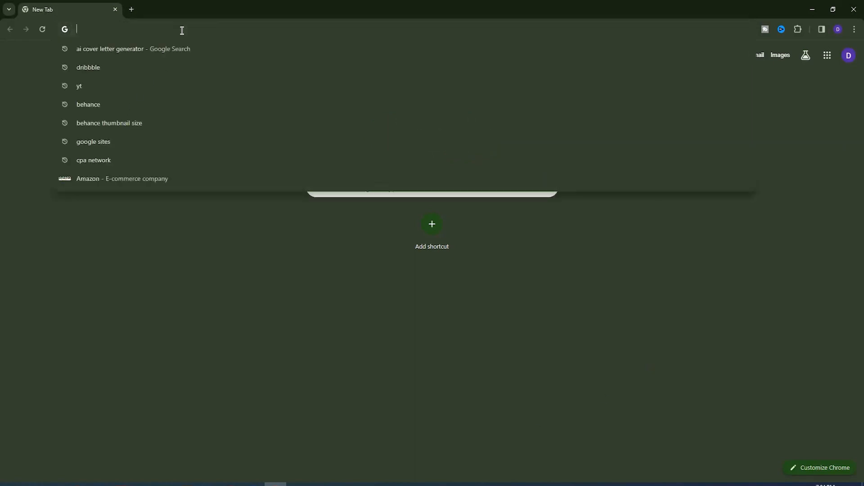
{"action": "type", "text": "dribbb"}
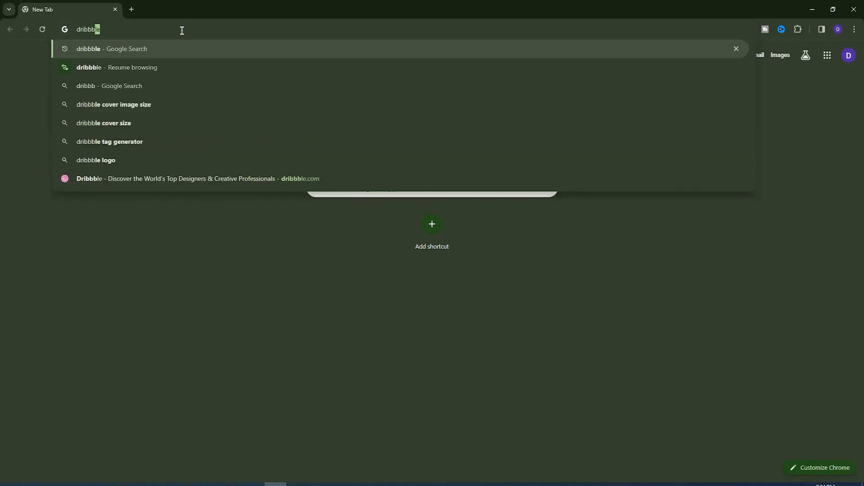
{"action": "key", "text": "Return"}
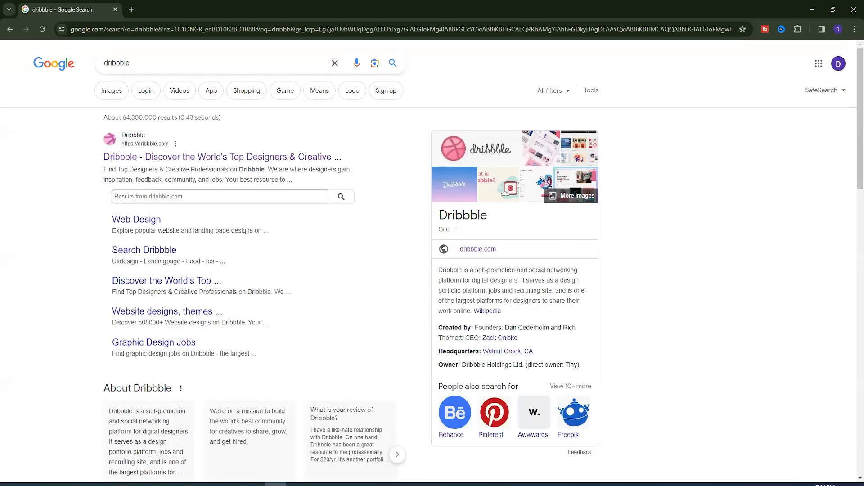
{"action": "left_click", "coordinate": [145, 157]}
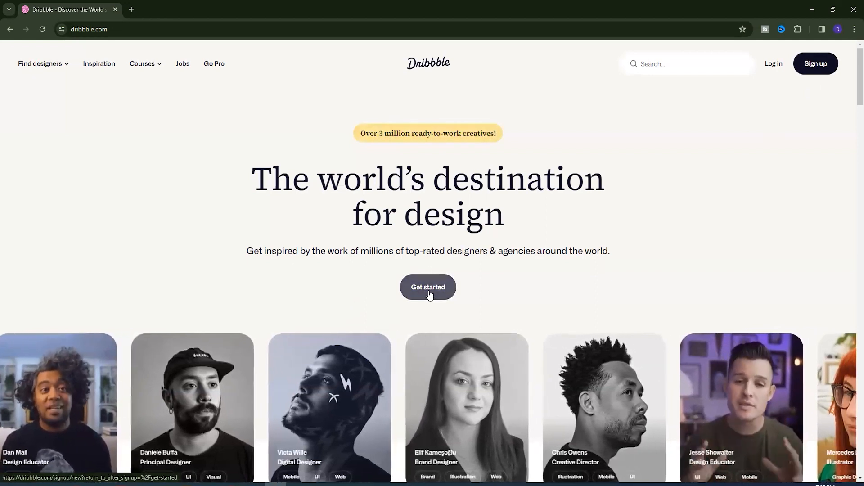
- Start a Dribbble sign-up by email and fill in the full name, username and email address
{"action": "left_click", "coordinate": [431, 295]}
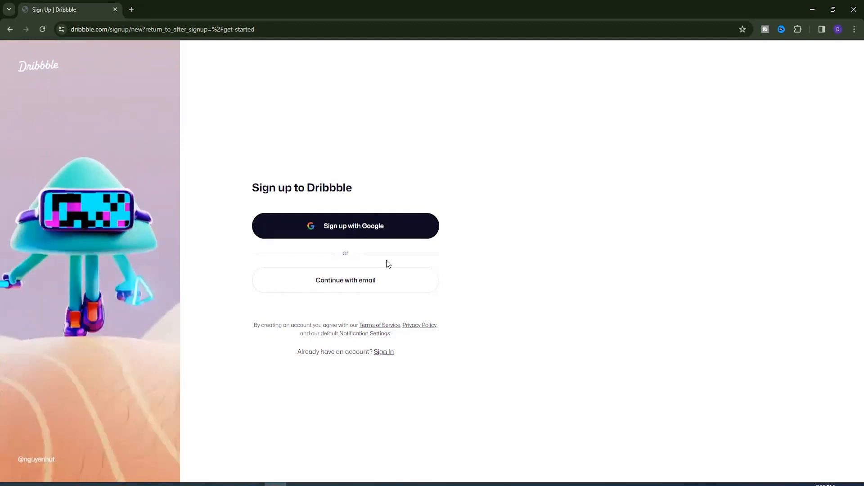
{"action": "left_click", "coordinate": [354, 286]}
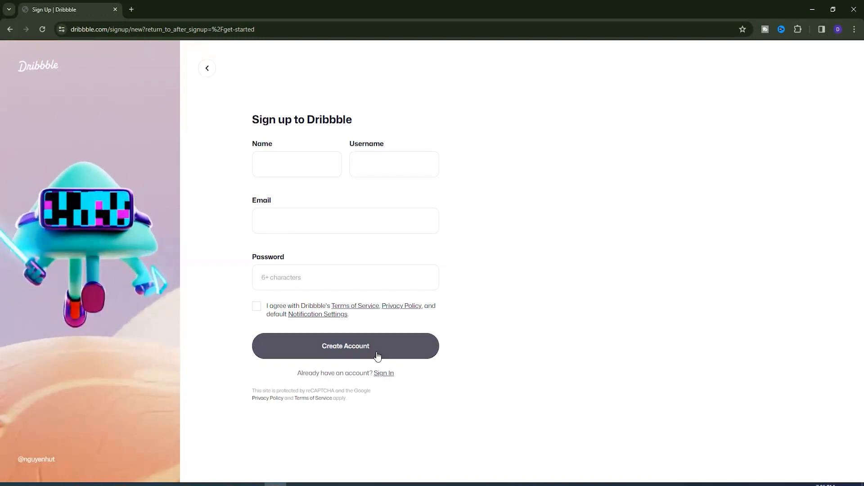
{"action": "left_click", "coordinate": [289, 166]}
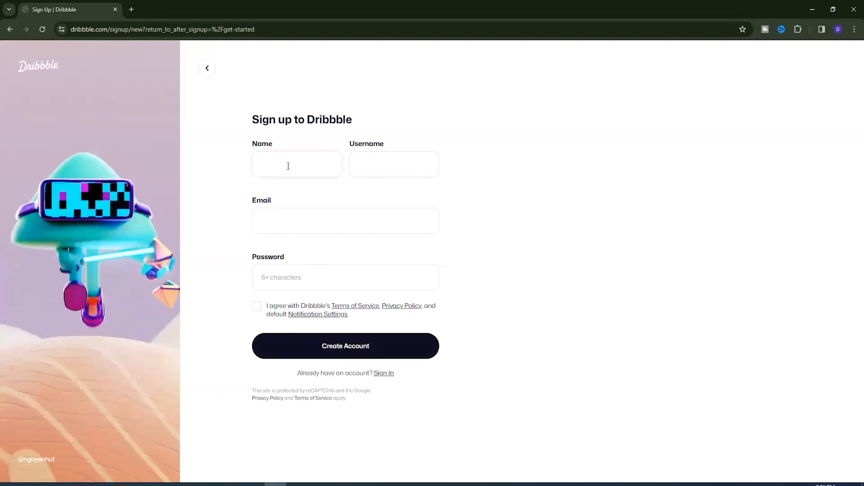
{"action": "left_click", "coordinate": [319, 192]}
{"action": "left_click", "coordinate": [386, 165]}
{"action": "type", "text": "freela"}
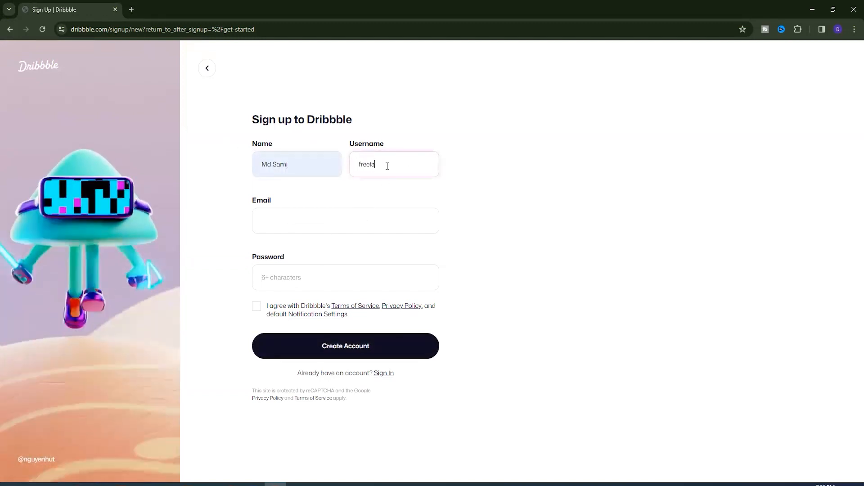
{"action": "type", "text": "ncermdsamii"}
{"action": "left_click", "coordinate": [329, 220]}
{"action": "key", "text": "ctrl+v"}
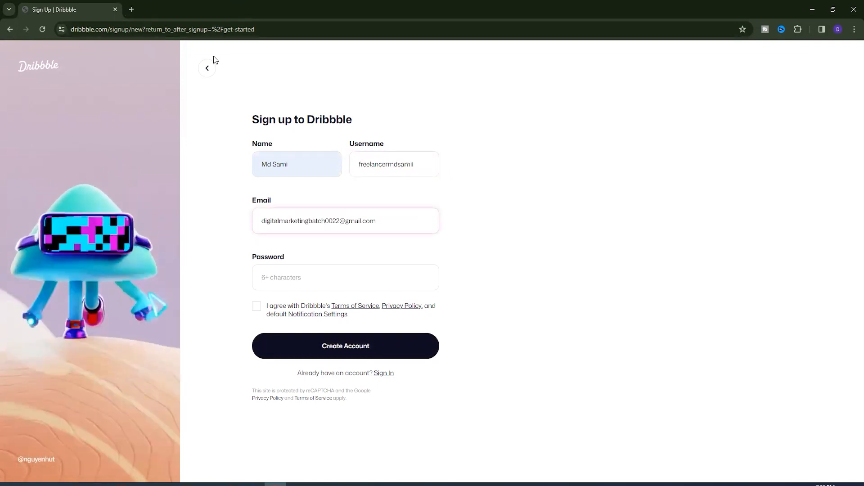
- Enter the account password and agree to the Terms of Service, Privacy Policy and Notification Settings
{"action": "left_click", "coordinate": [298, 276]}
{"action": "type", "text": "••••••"}
{"action": "key", "text": "BackSpace"}
{"action": "key", "text": "BackSpace"}
{"action": "key", "text": "BackSpace"}
{"action": "key", "text": "BackSpace"}
{"action": "key", "text": "BackSpace"}
{"action": "key", "text": "BackSpace"}
{"action": "type", "text": "•••••••••••"}
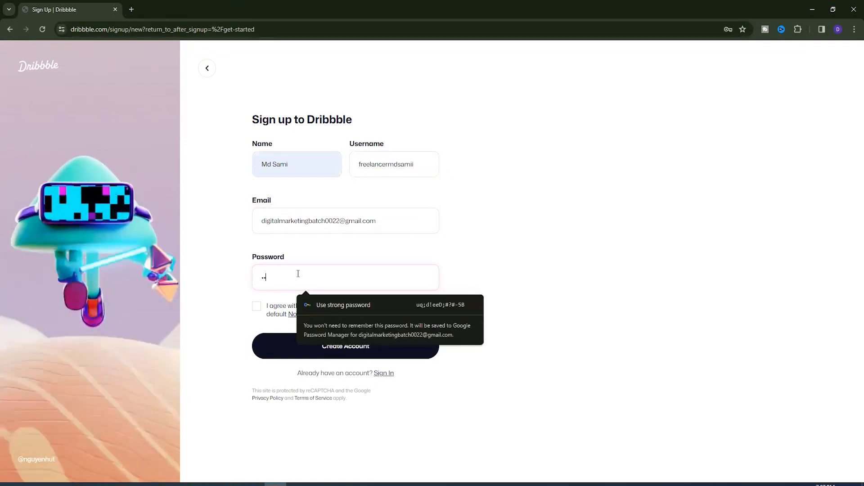
{"action": "left_click", "coordinate": [257, 307]}
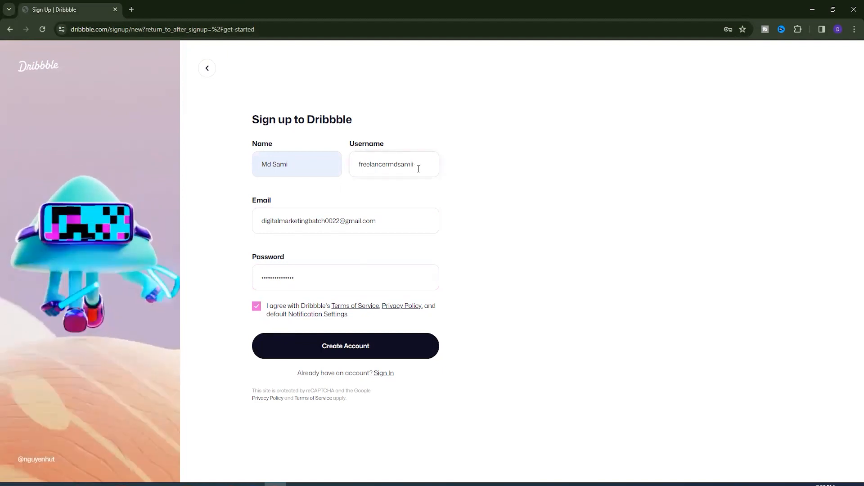
- Create the account, selecting all images with cars in the verification challenge, and save the login in the browser
{"action": "left_click", "coordinate": [347, 346]}
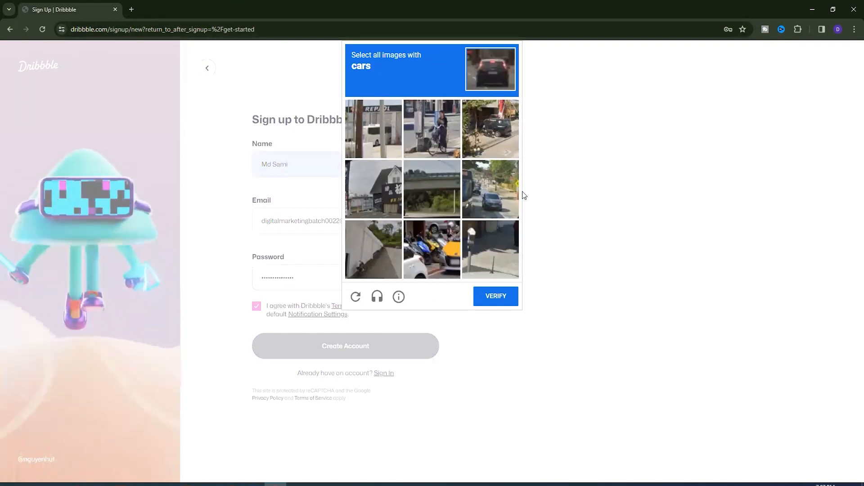
{"action": "left_click", "coordinate": [504, 137]}
{"action": "left_click", "coordinate": [494, 193]}
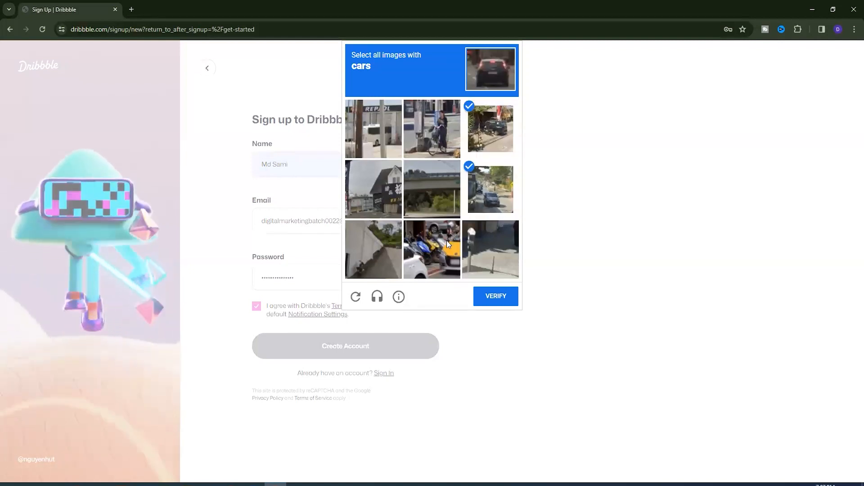
{"action": "left_click", "coordinate": [446, 241]}
{"action": "left_click", "coordinate": [480, 294]}
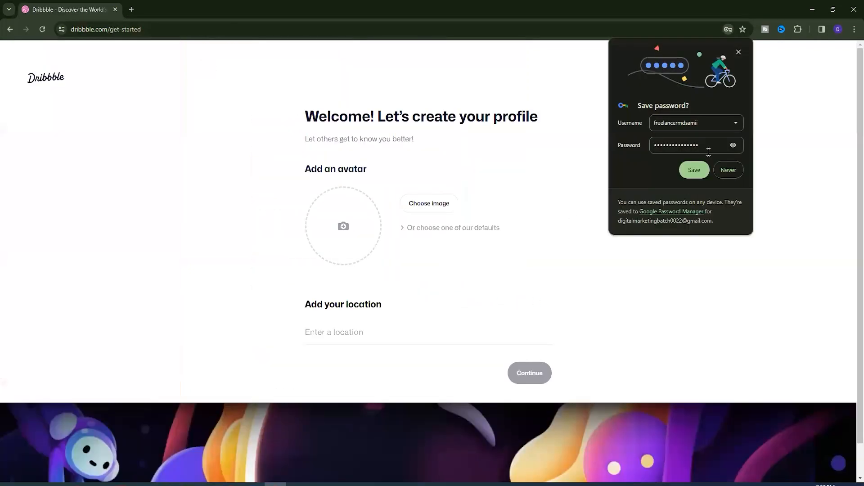
{"action": "left_click", "coordinate": [693, 170]}
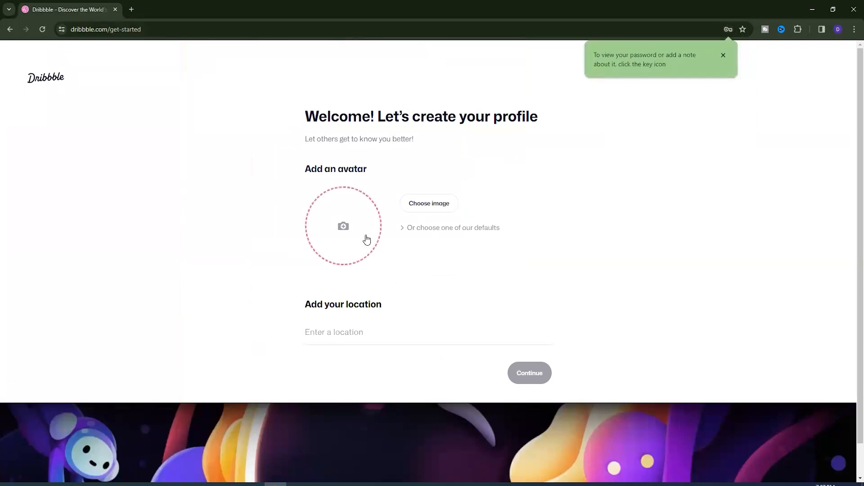
- Upload the red logo image from the Downloads folder as the avatar and submit Bangladesh as the location
{"action": "left_click", "coordinate": [346, 227]}
{"action": "left_click", "coordinate": [235, 178]}
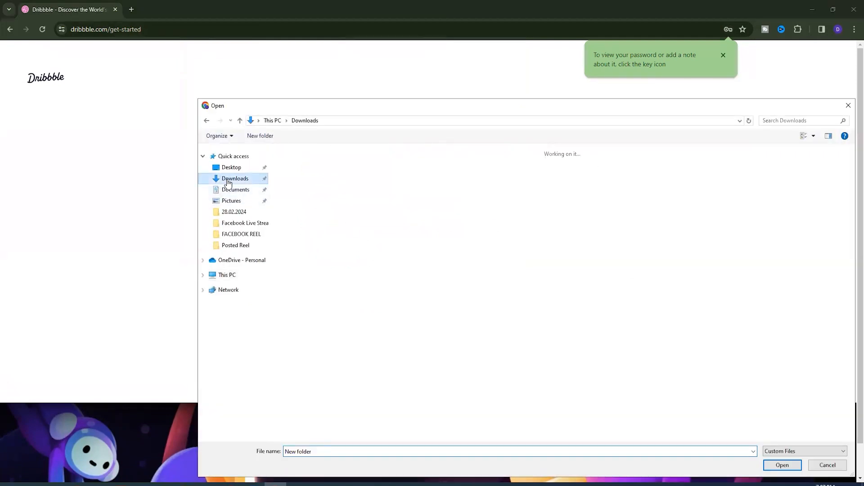
{"action": "double_click", "coordinate": [468, 207]}
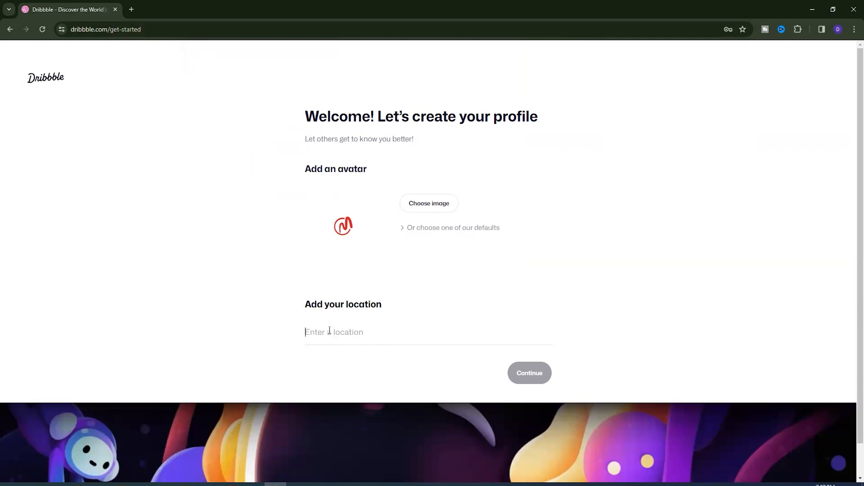
{"action": "left_click", "coordinate": [414, 337]}
{"action": "type", "text": "Bangladesh"}
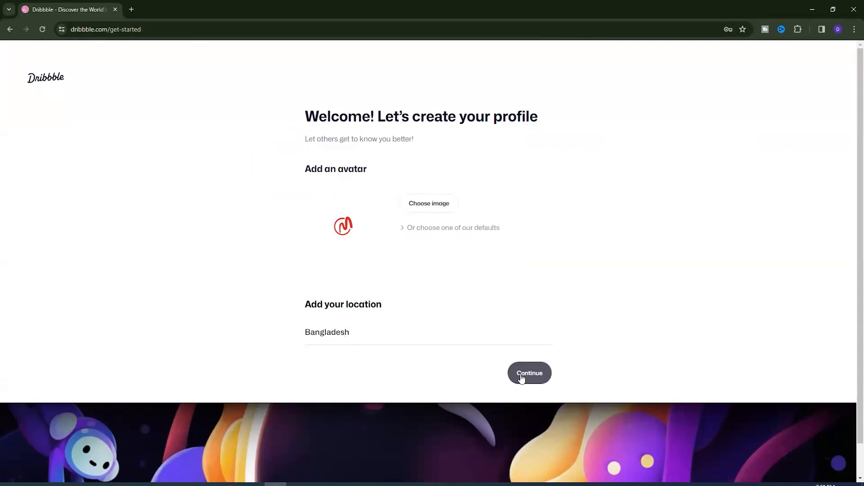
{"action": "left_click", "coordinate": [530, 375]}
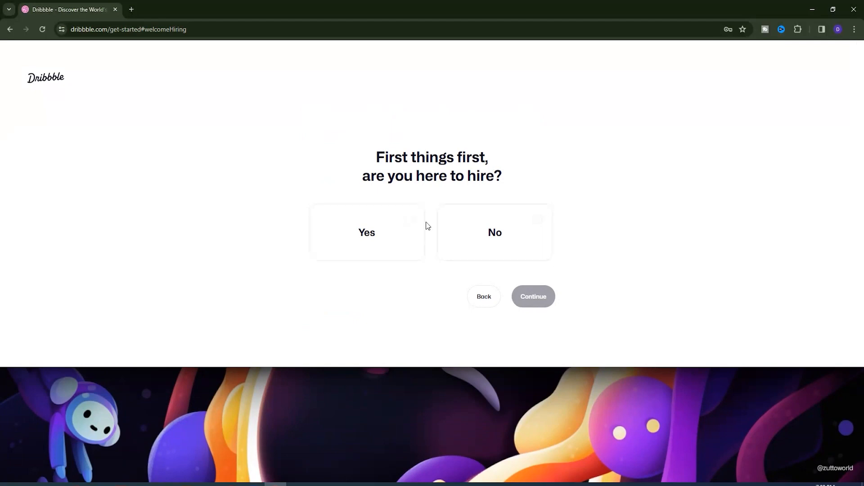
- Answer No to being here to hire and Yes to being a designer in the onboarding questions
{"action": "left_click", "coordinate": [518, 231]}
{"action": "left_click", "coordinate": [550, 297]}
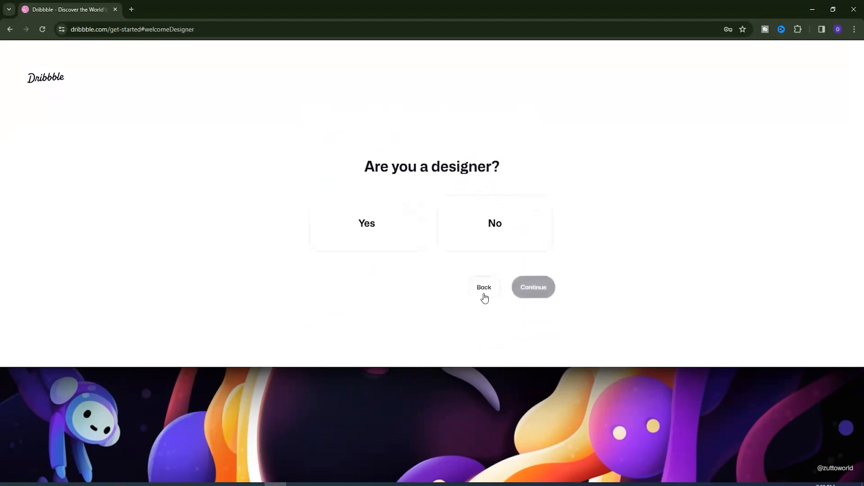
{"action": "left_click", "coordinate": [405, 216]}
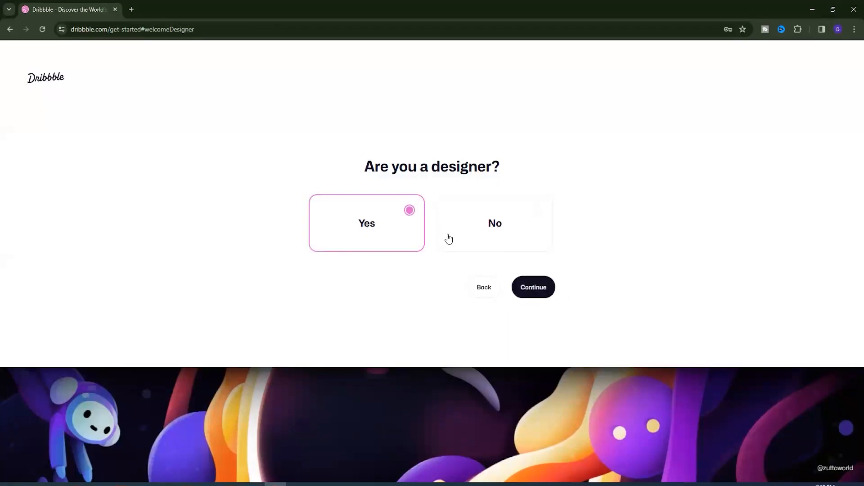
{"action": "left_click", "coordinate": [540, 291]}
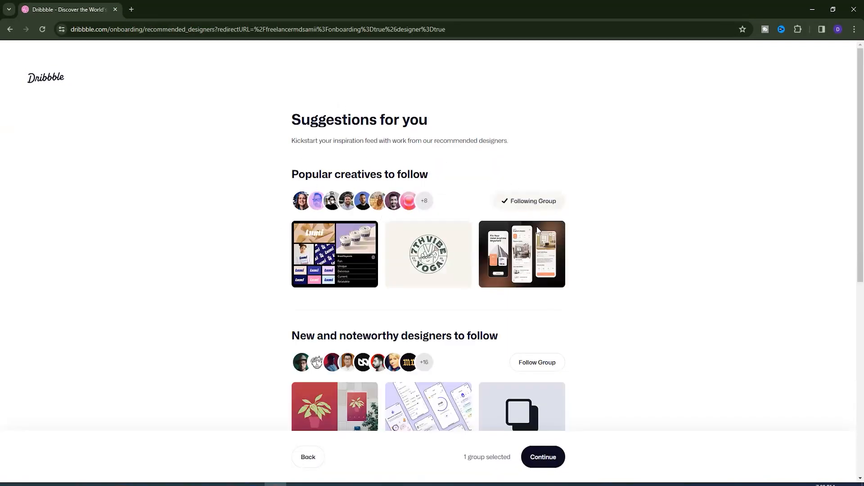
- Follow the popular, new and noteworthy, Branding and nearby creatives groups, and continue past the suggestions
{"action": "left_click", "coordinate": [537, 203]}
{"action": "left_click", "coordinate": [547, 201]}
{"action": "scroll", "coordinate": [433, 257], "scroll_direction": "down", "scroll_amount": 4}
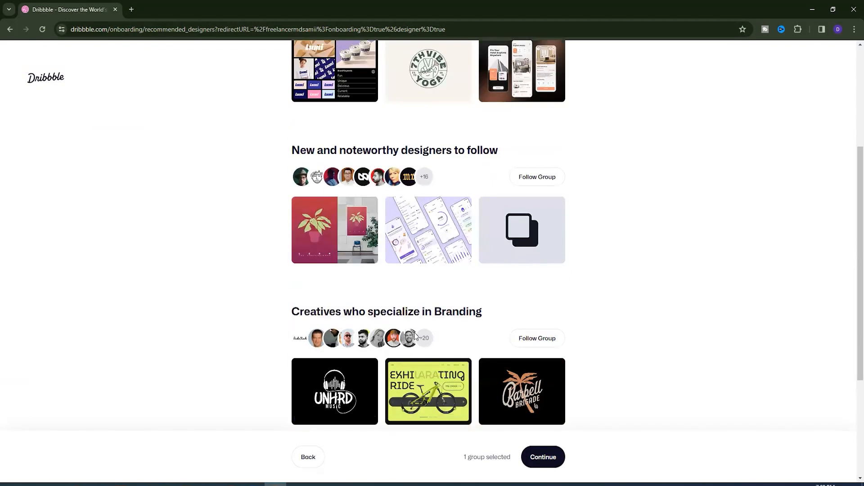
{"action": "scroll", "coordinate": [423, 306], "scroll_direction": "down", "scroll_amount": 3}
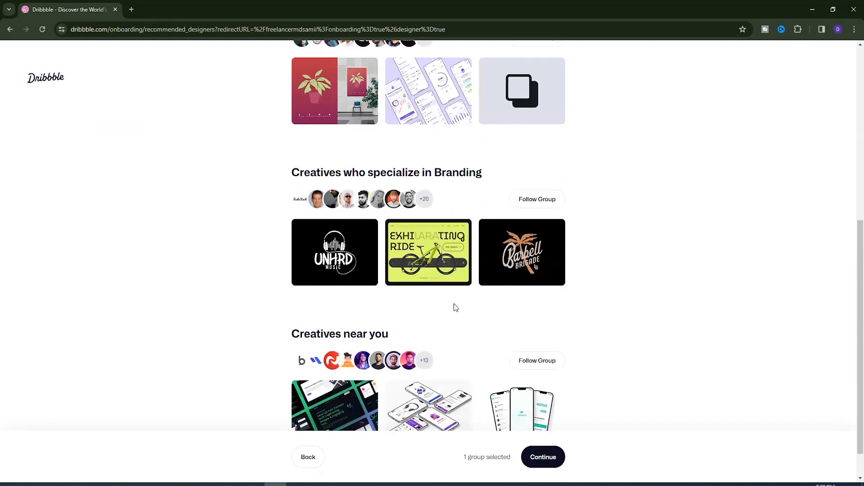
{"action": "scroll", "coordinate": [495, 252], "scroll_direction": "up", "scroll_amount": 2}
{"action": "left_click", "coordinate": [534, 132]}
{"action": "left_click", "coordinate": [522, 291]}
{"action": "scroll", "coordinate": [520, 270], "scroll_direction": "down", "scroll_amount": 3}
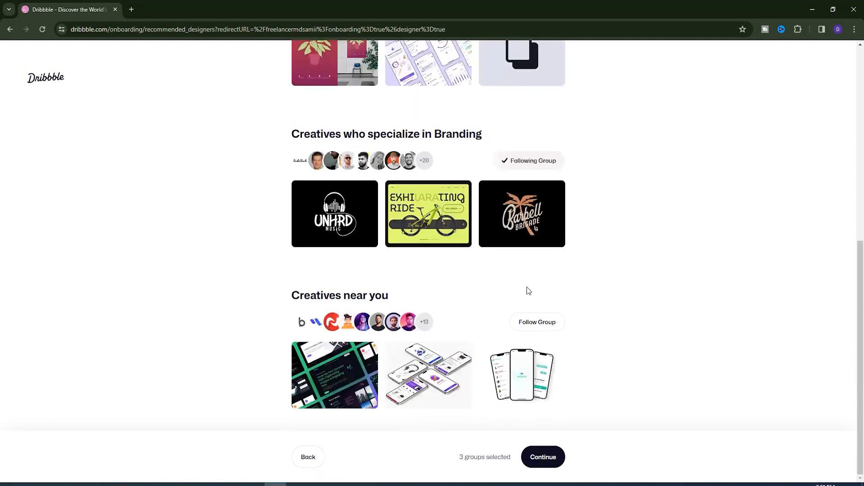
{"action": "left_click", "coordinate": [534, 322]}
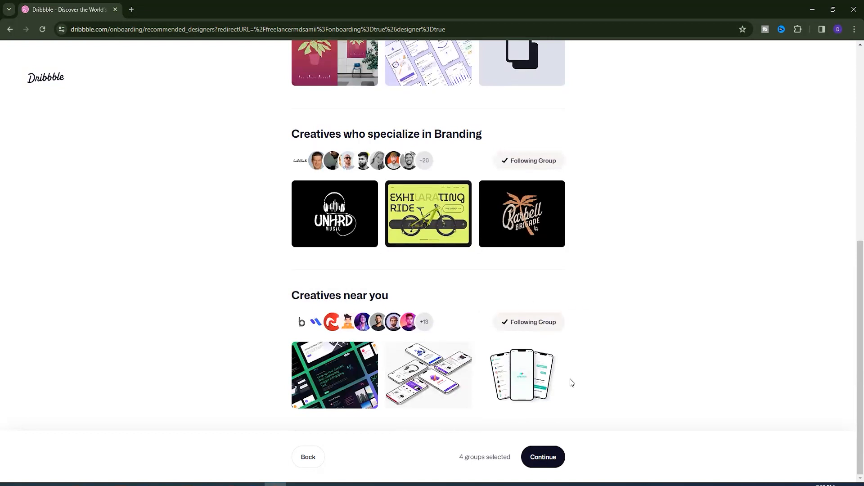
{"action": "scroll", "coordinate": [570, 379], "scroll_direction": "up", "scroll_amount": 8}
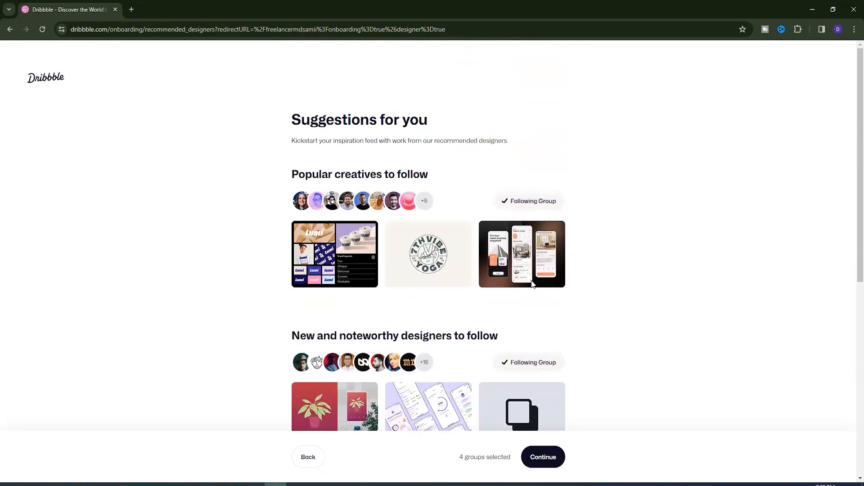
{"action": "scroll", "coordinate": [494, 299], "scroll_direction": "down", "scroll_amount": 2}
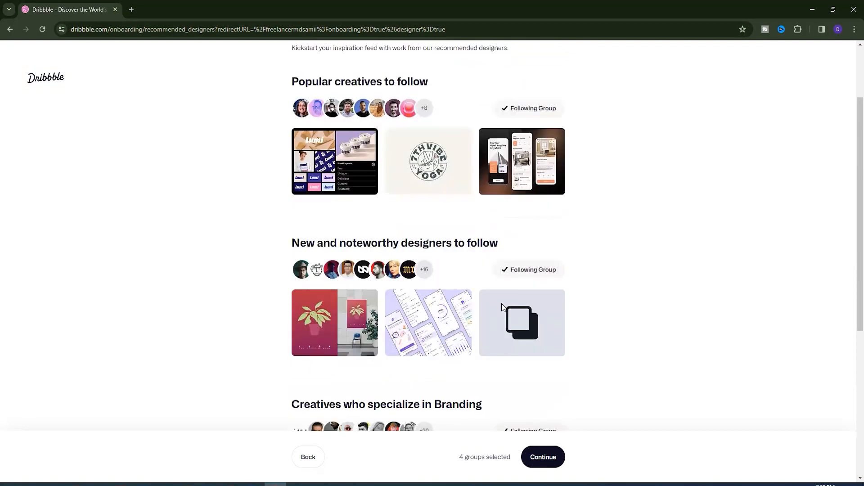
{"action": "scroll", "coordinate": [487, 269], "scroll_direction": "down", "scroll_amount": 3}
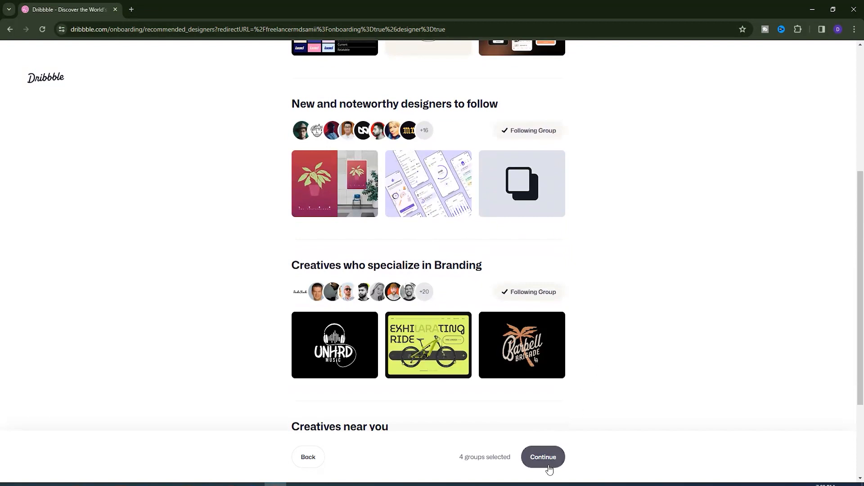
{"action": "left_click", "coordinate": [546, 458]}
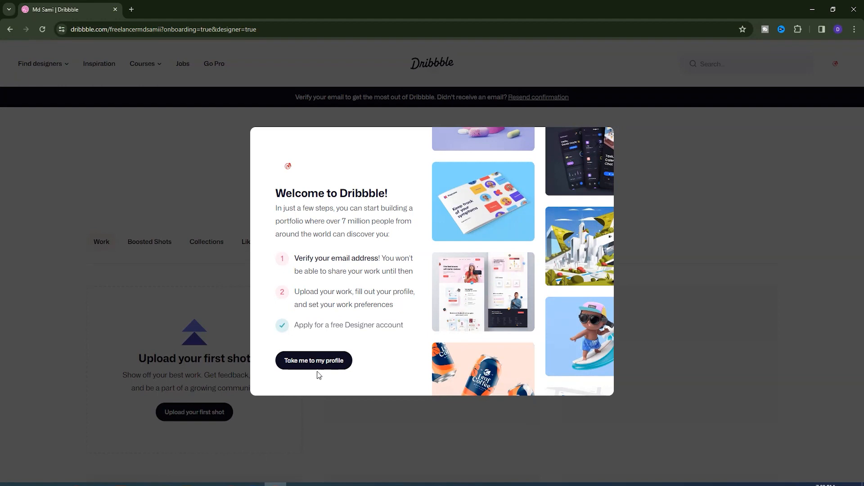
- Open the new profile for editing and set the bio to "Professional Graphics Designer"
{"action": "left_click", "coordinate": [317, 362]}
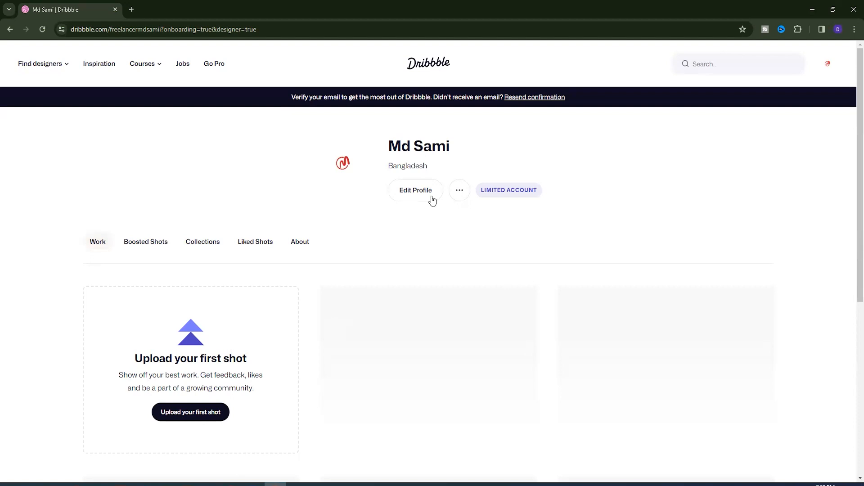
{"action": "left_click", "coordinate": [415, 190]}
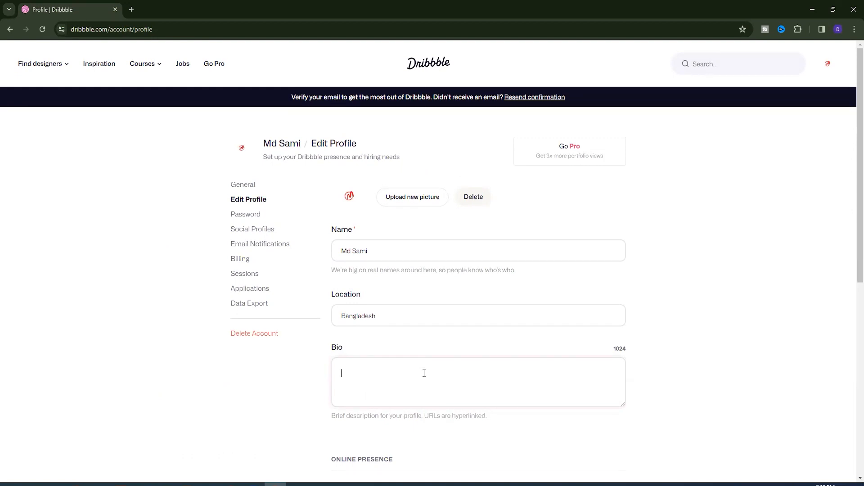
{"action": "type", "text": "Graphics Designer"}
{"action": "key", "text": "Home"}
{"action": "type", "text": "Professional"}
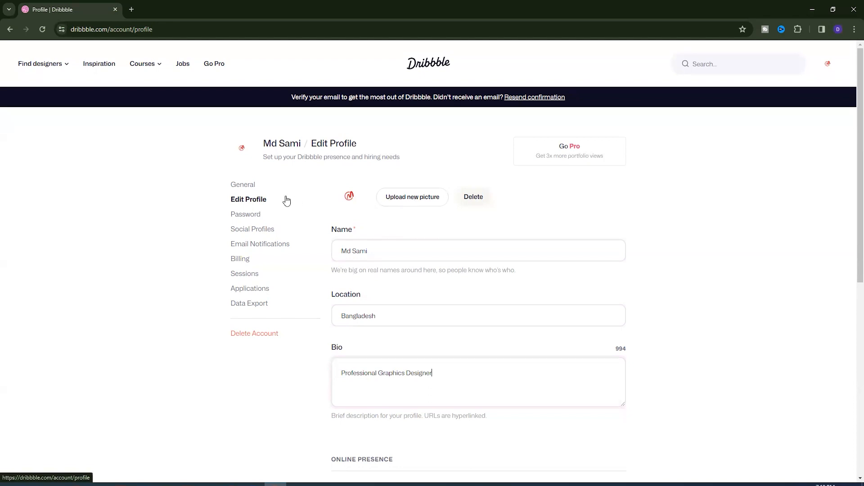
- Select the Portfolio URL field, and open the Modern Social Media Banner Design project from your own Behance profile in a new browser tab
{"action": "scroll", "coordinate": [379, 360], "scroll_direction": "down", "scroll_amount": 3}
{"action": "scroll", "coordinate": [379, 360], "scroll_direction": "down", "scroll_amount": 1}
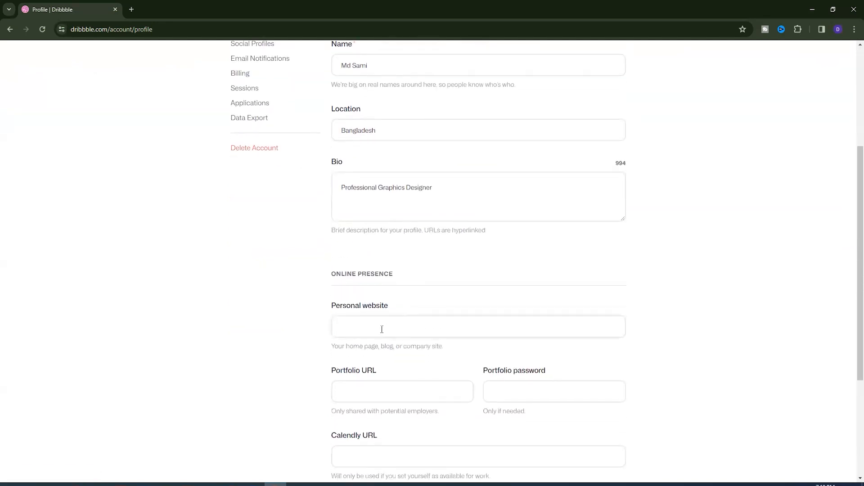
{"action": "left_click", "coordinate": [362, 324]}
{"action": "scroll", "coordinate": [359, 372], "scroll_direction": "down", "scroll_amount": 2}
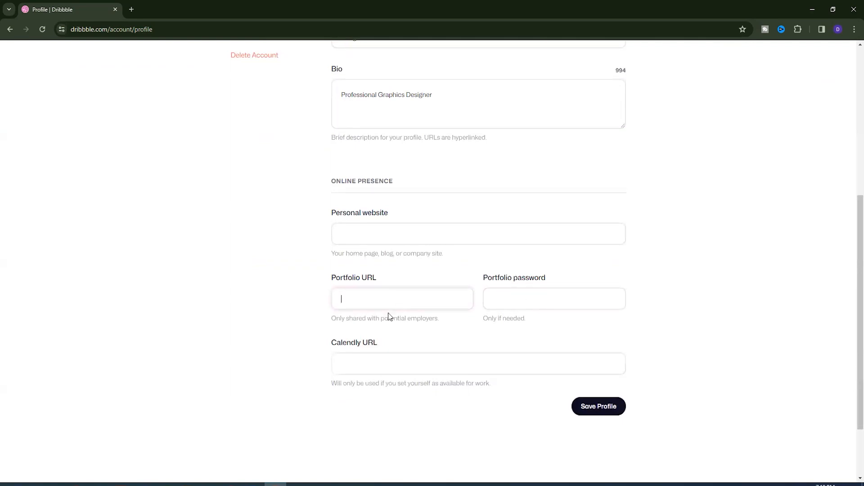
{"action": "scroll", "coordinate": [389, 315], "scroll_direction": "up", "scroll_amount": 1}
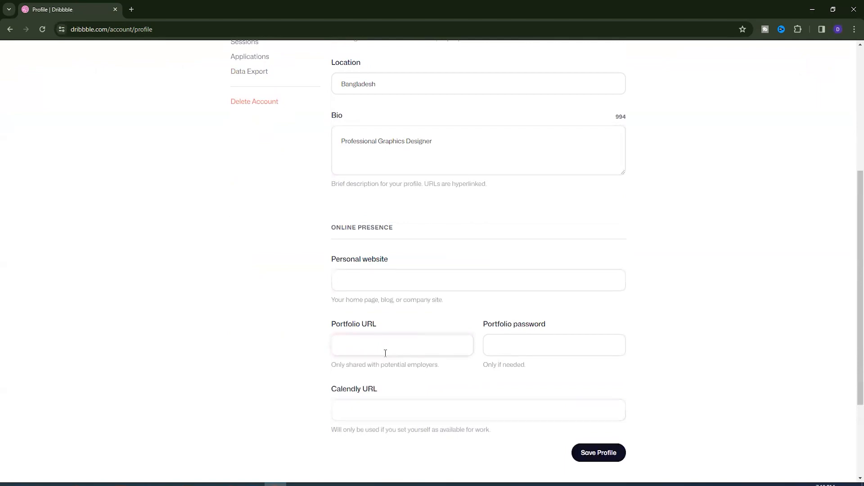
{"action": "left_click", "coordinate": [132, 9]}
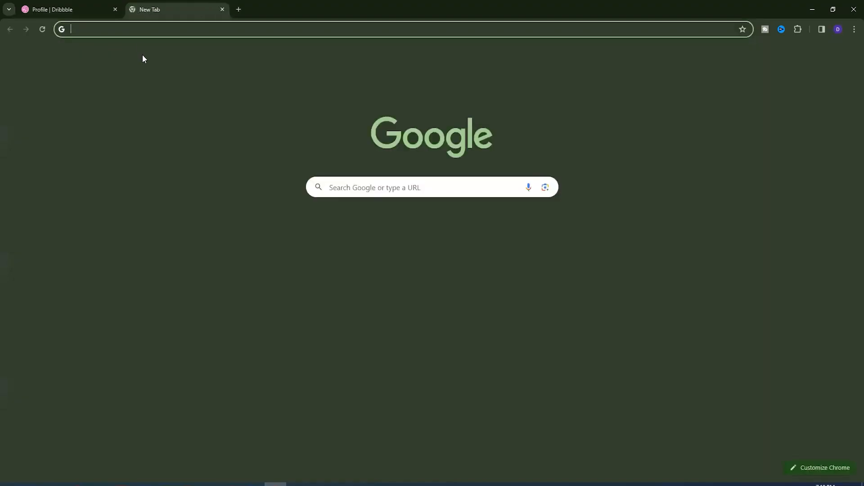
{"action": "left_click", "coordinate": [165, 33]}
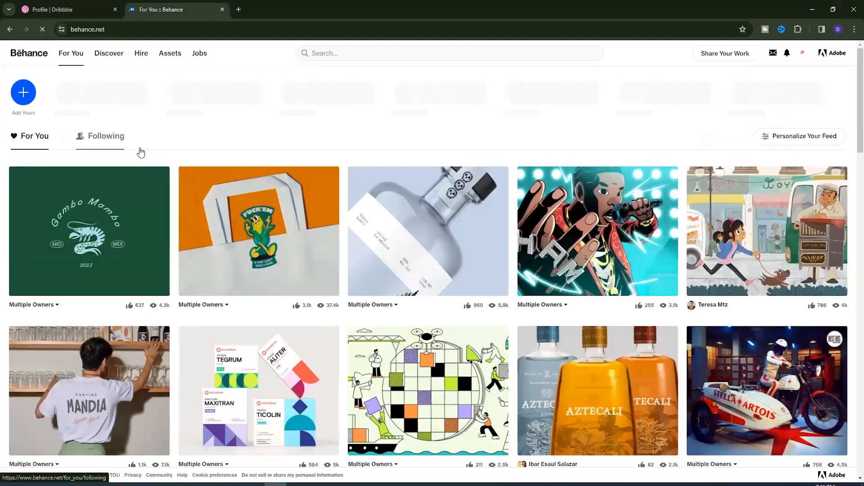
{"action": "left_click", "coordinate": [802, 53]}
{"action": "left_click", "coordinate": [716, 223]}
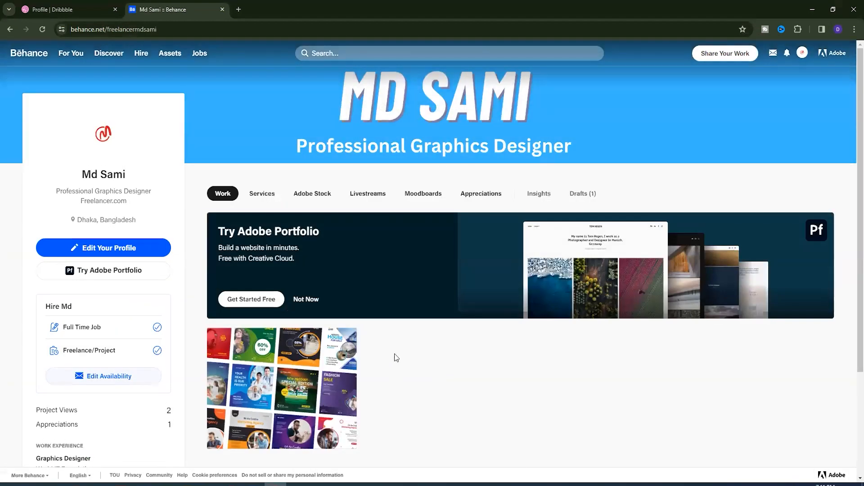
{"action": "scroll", "coordinate": [398, 361], "scroll_direction": "down", "scroll_amount": 2}
{"action": "scroll", "coordinate": [293, 315], "scroll_direction": "up", "scroll_amount": 2}
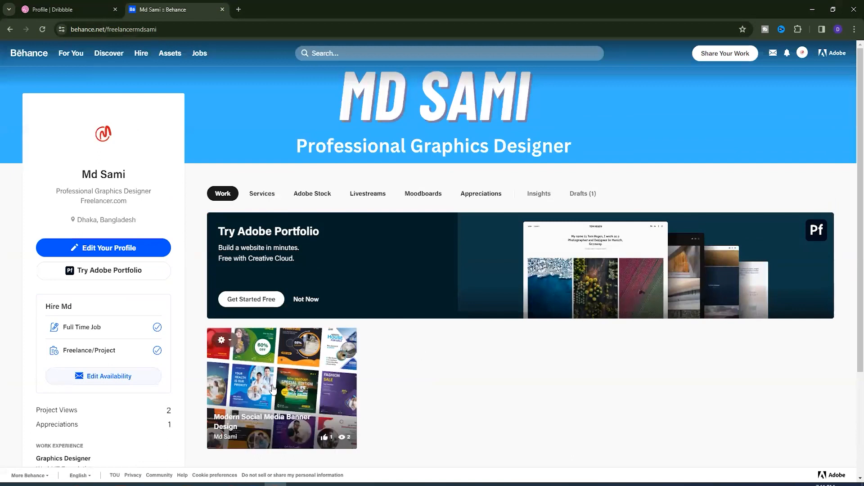
{"action": "left_click", "coordinate": [308, 371]}
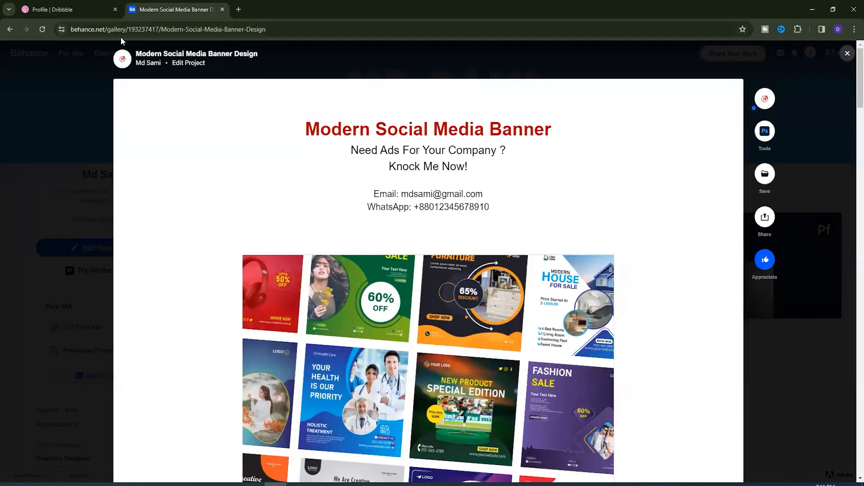
- Copy the Behance project's web address and paste it as the Portfolio URL in the Dribbble profile
{"action": "left_click", "coordinate": [233, 29]}
{"action": "key", "text": "End"}
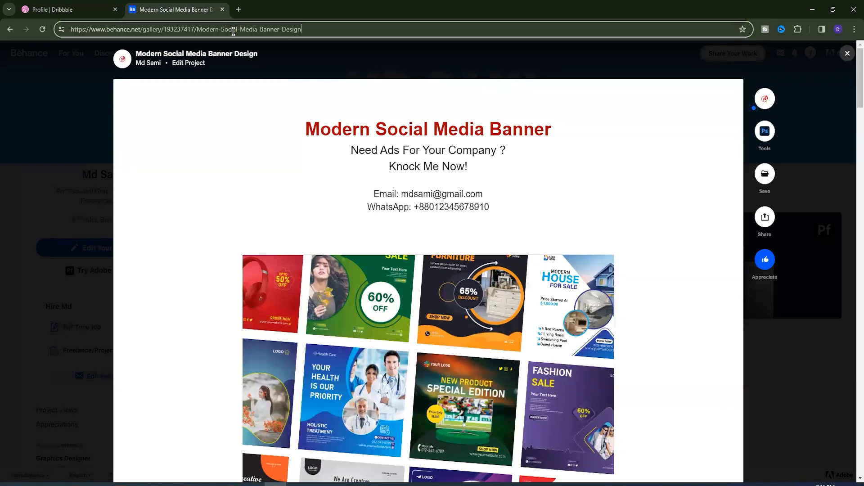
{"action": "key", "text": "ctrl+a"}
{"action": "key", "text": "ctrl+c"}
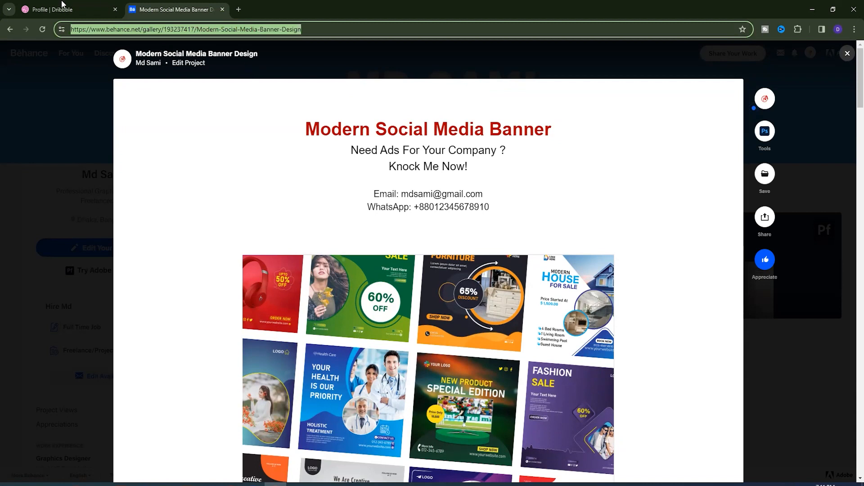
{"action": "left_click", "coordinate": [62, 6]}
{"action": "key", "text": "ctrl+v"}
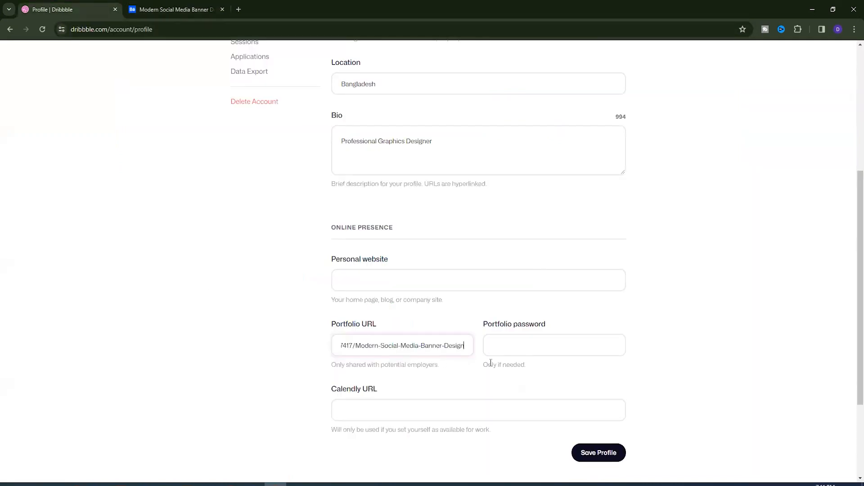
{"action": "scroll", "coordinate": [501, 360], "scroll_direction": "down", "scroll_amount": 2}
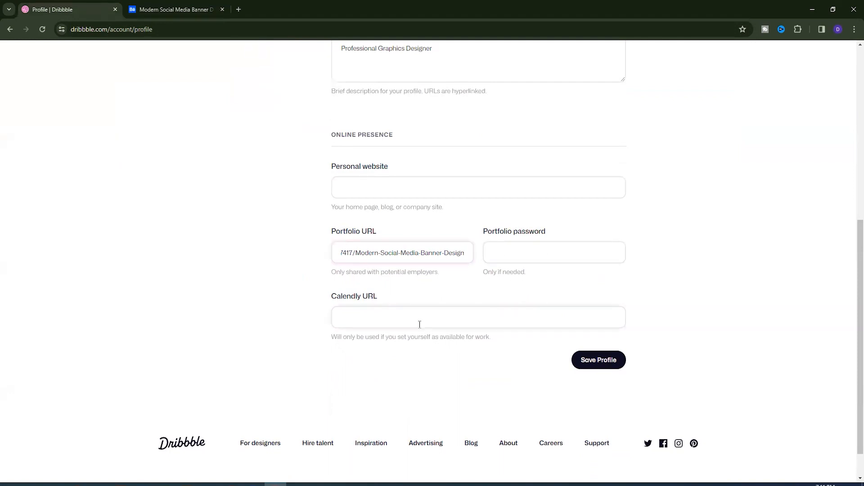
{"action": "scroll", "coordinate": [410, 196], "scroll_direction": "up", "scroll_amount": 1}
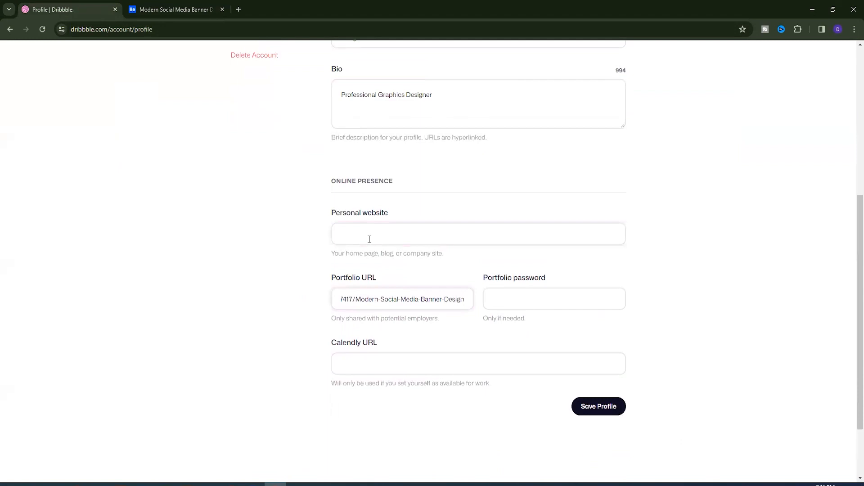
{"action": "left_click", "coordinate": [465, 70]}
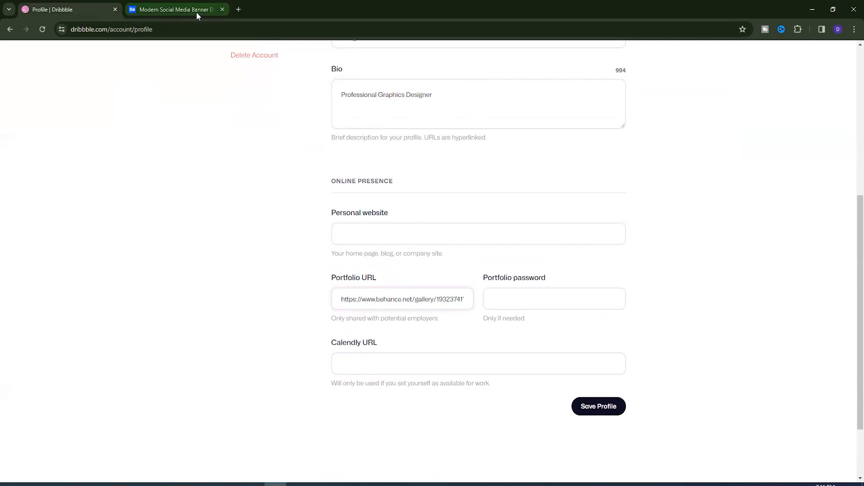
- Copy the address of the Behance profile page and paste it as the Dribbble profile's Personal website
{"action": "left_click", "coordinate": [178, 10]}
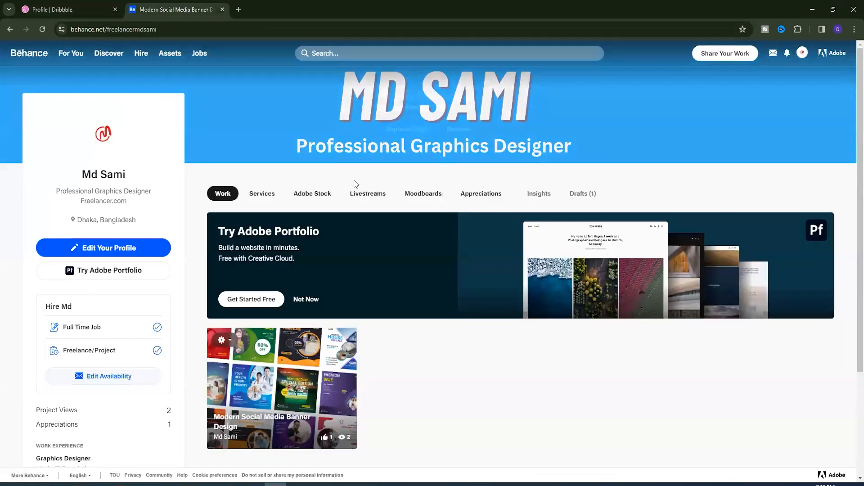
{"action": "left_click", "coordinate": [180, 26]}
{"action": "double_click", "coordinate": [181, 27]}
{"action": "left_click_drag", "start_coordinate": [224, 25], "coordinate": [5, 22]}
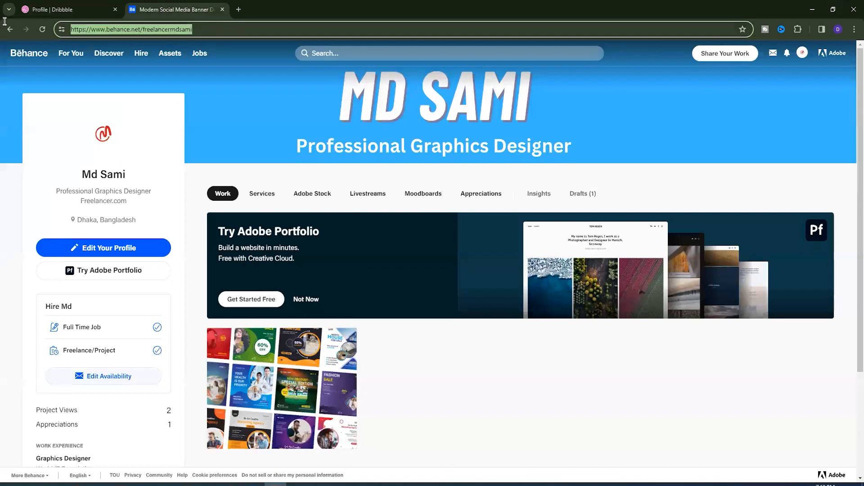
{"action": "key", "text": "ctrl+c"}
{"action": "key", "text": "ctrl+shift+Tab"}
{"action": "left_click", "coordinate": [382, 231]}
{"action": "key", "text": "ctrl+v"}
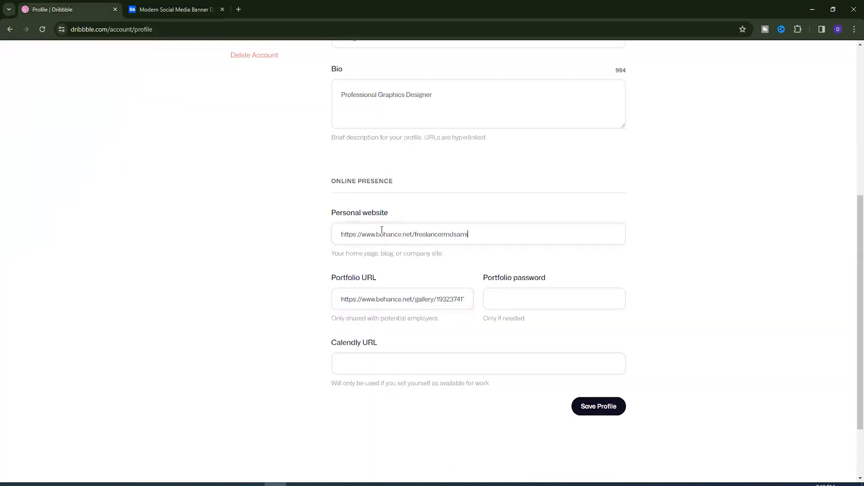
- Check the completed Edit Profile form and save the profile
{"action": "scroll", "coordinate": [604, 251], "scroll_direction": "up", "scroll_amount": 5}
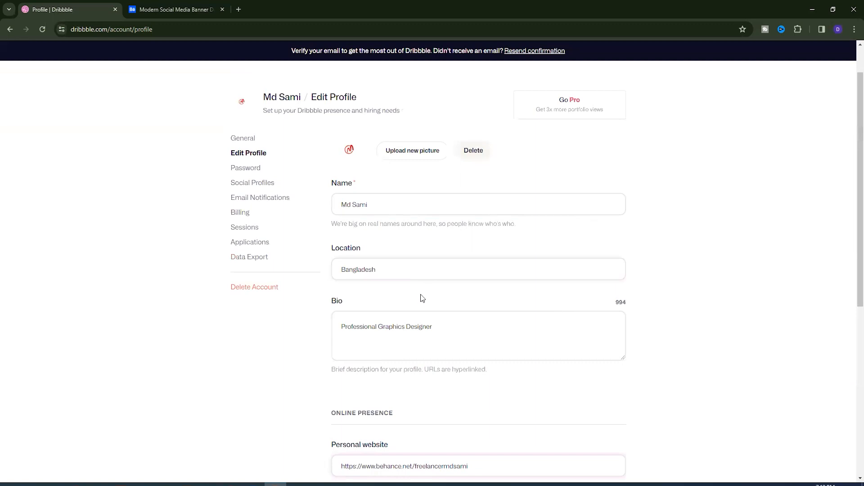
{"action": "scroll", "coordinate": [410, 298], "scroll_direction": "down", "scroll_amount": 5}
{"action": "left_click", "coordinate": [604, 407]}
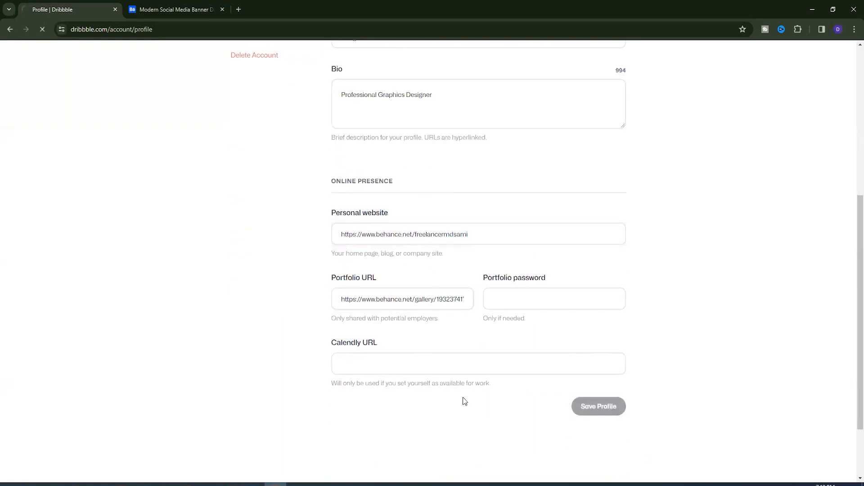
{"action": "scroll", "coordinate": [416, 356], "scroll_direction": "down", "scroll_amount": 2}
{"action": "scroll", "coordinate": [417, 354], "scroll_direction": "down", "scroll_amount": 6}
{"action": "scroll", "coordinate": [422, 360], "scroll_direction": "up", "scroll_amount": 8}
- Go to the Social Profiles settings and paste the copied Behance profile address as the Behance link
{"action": "left_click", "coordinate": [246, 215]}
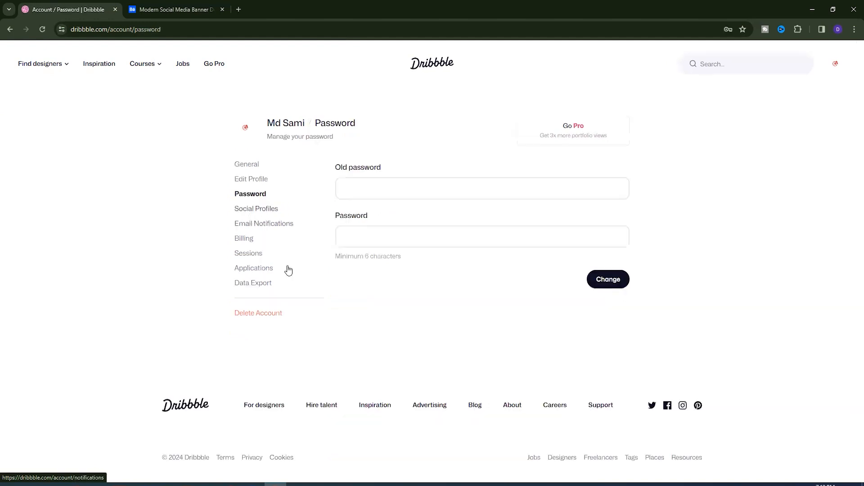
{"action": "left_click", "coordinate": [252, 212]}
{"action": "scroll", "coordinate": [464, 328], "scroll_direction": "down", "scroll_amount": 2}
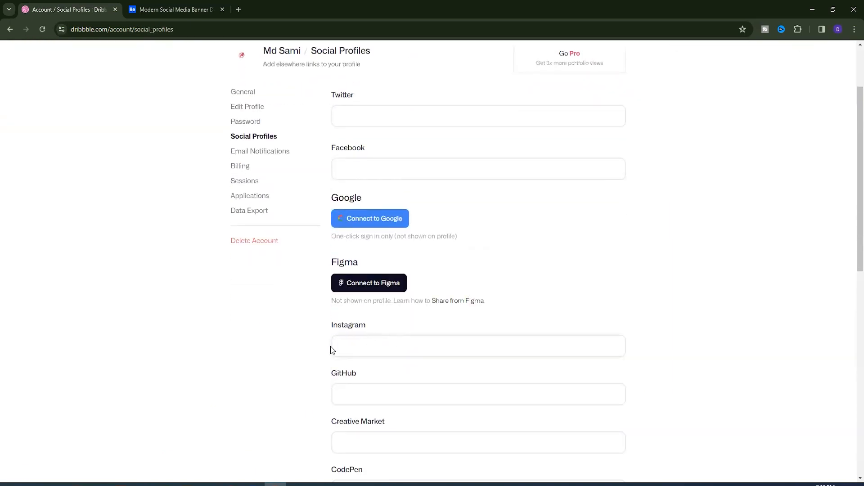
{"action": "scroll", "coordinate": [330, 347], "scroll_direction": "down", "scroll_amount": 3}
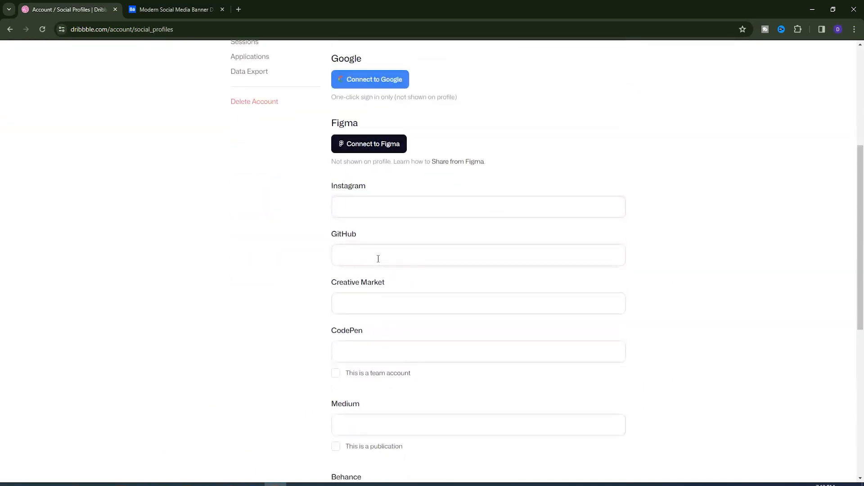
{"action": "scroll", "coordinate": [376, 346], "scroll_direction": "down", "scroll_amount": 3}
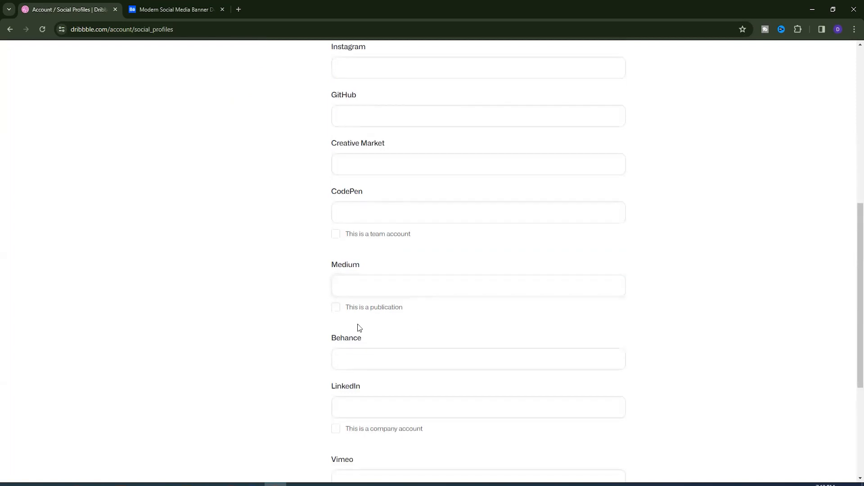
{"action": "scroll", "coordinate": [394, 331], "scroll_direction": "down", "scroll_amount": 2}
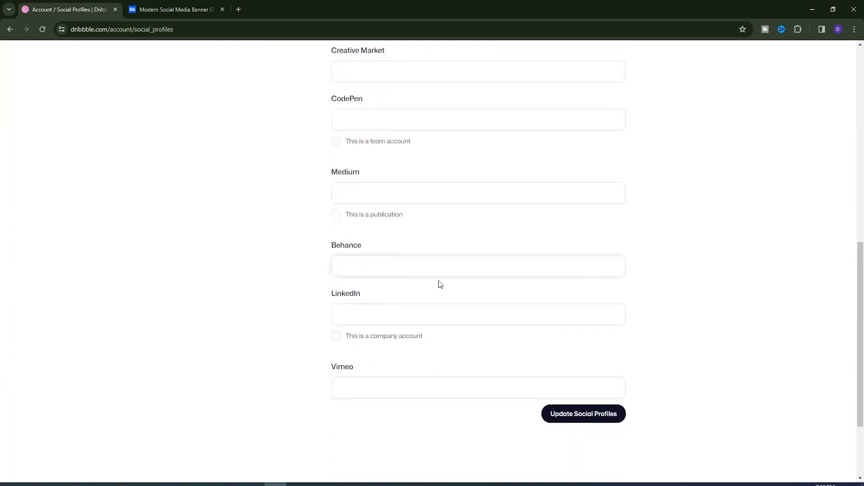
{"action": "left_click", "coordinate": [363, 269]}
{"action": "key", "text": "ctrl+v"}
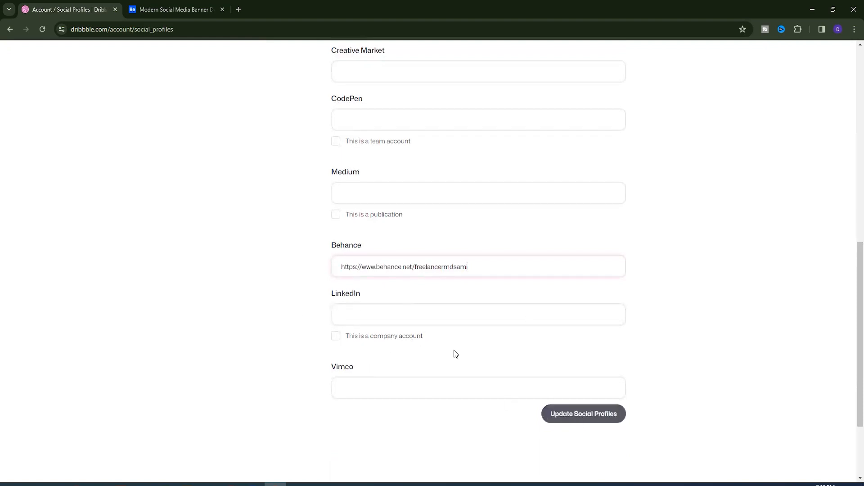
- Copy the address of the LinkedIn profile page and paste it as the LinkedIn link in Social Profiles
{"action": "left_click", "coordinate": [367, 318]}
{"action": "scroll", "coordinate": [292, 324], "scroll_direction": "up", "scroll_amount": 1}
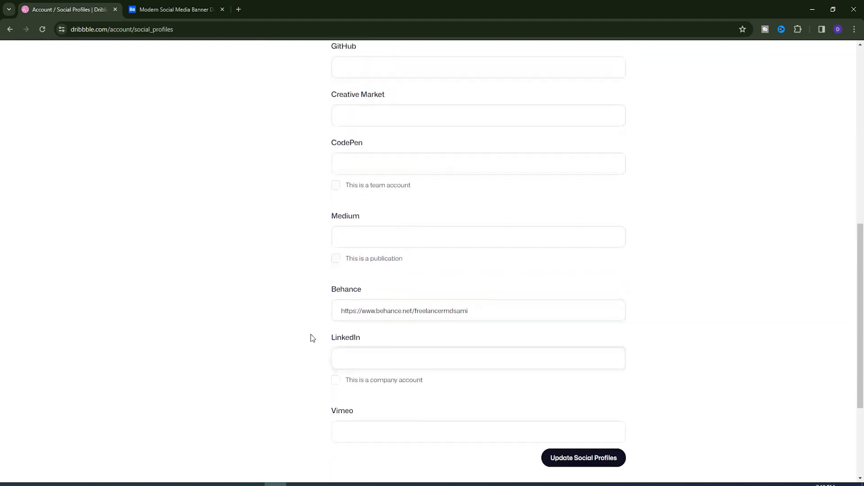
{"action": "left_click", "coordinate": [238, 9]}
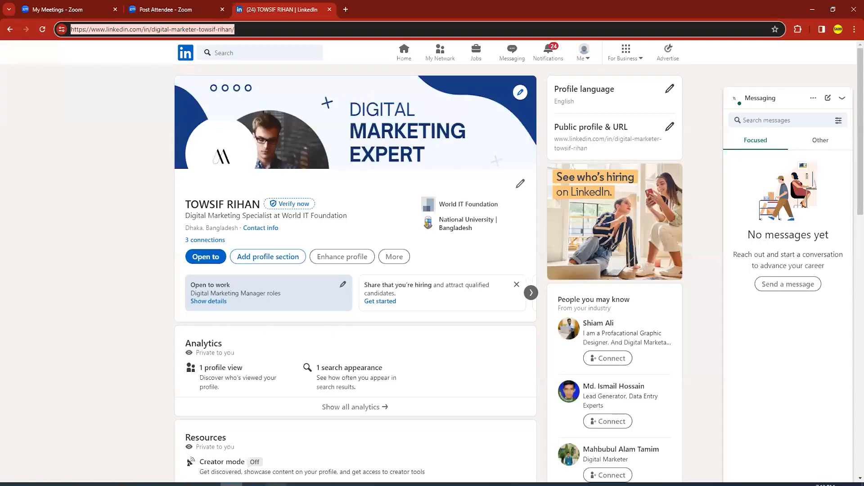
{"action": "key", "text": "ctrl+w"}
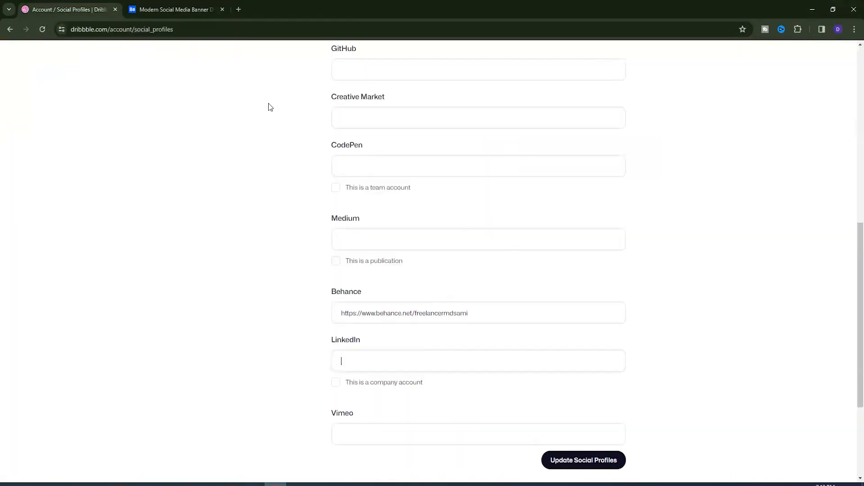
{"action": "key", "text": "ctrl+v"}
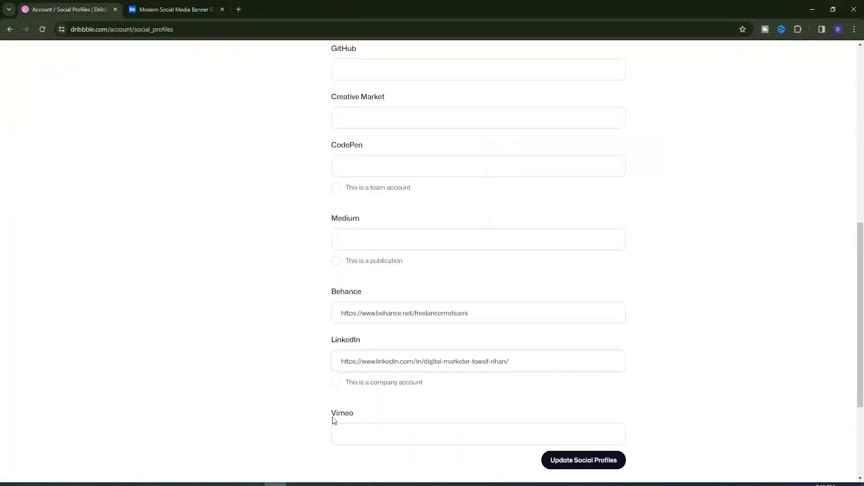
- Review the remaining social profile fields, such as Twitter, Facebook, Google, Figma and Instagram
{"action": "scroll", "coordinate": [265, 388], "scroll_direction": "up", "scroll_amount": 3}
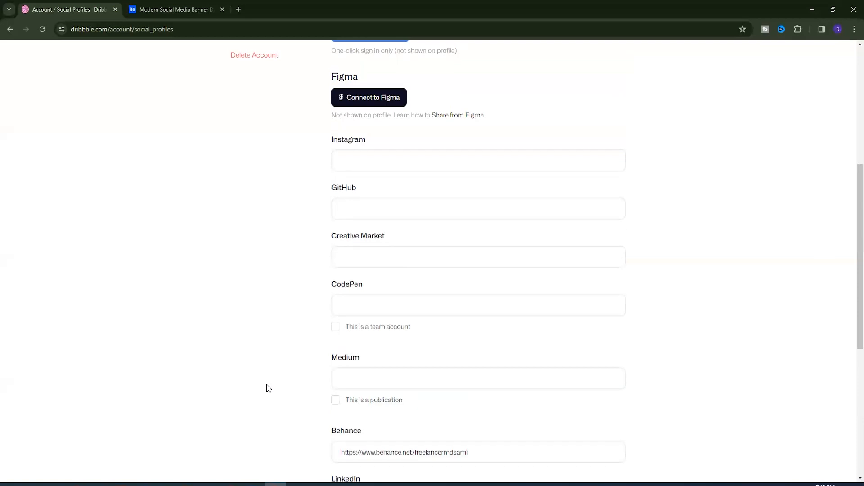
{"action": "scroll", "coordinate": [293, 350], "scroll_direction": "up", "scroll_amount": 4}
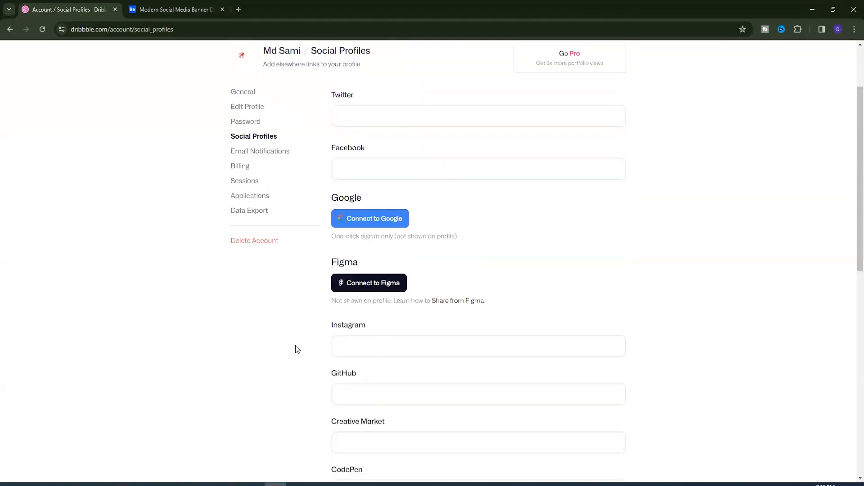
{"action": "scroll", "coordinate": [295, 344], "scroll_direction": "up", "scroll_amount": 2}
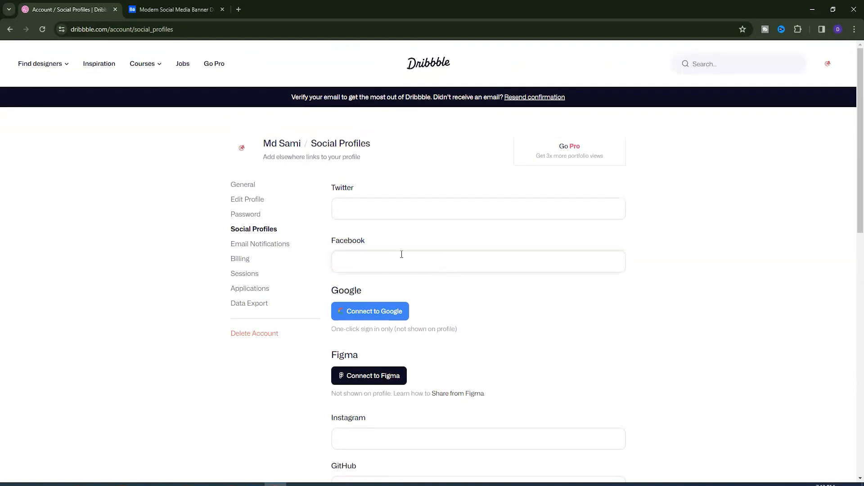
{"action": "scroll", "coordinate": [419, 288], "scroll_direction": "down", "scroll_amount": 8}
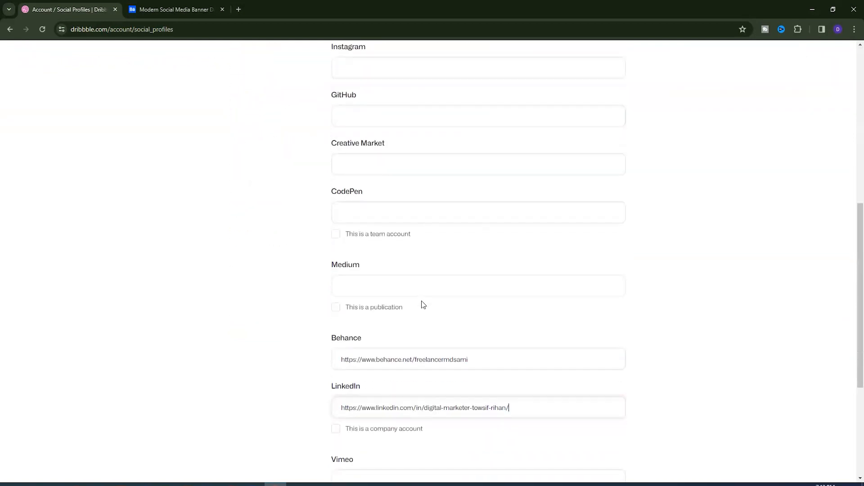
{"action": "scroll", "coordinate": [423, 305], "scroll_direction": "down", "scroll_amount": 4}
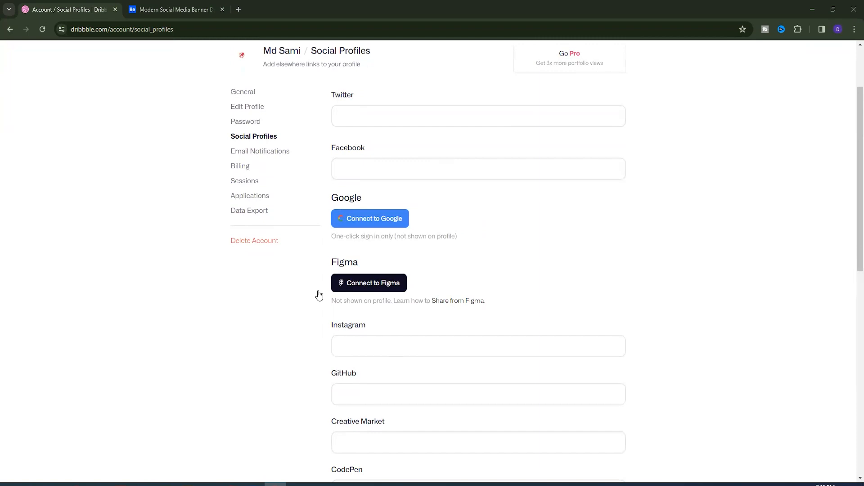
{"action": "scroll", "coordinate": [425, 321], "scroll_direction": "down", "scroll_amount": 2}
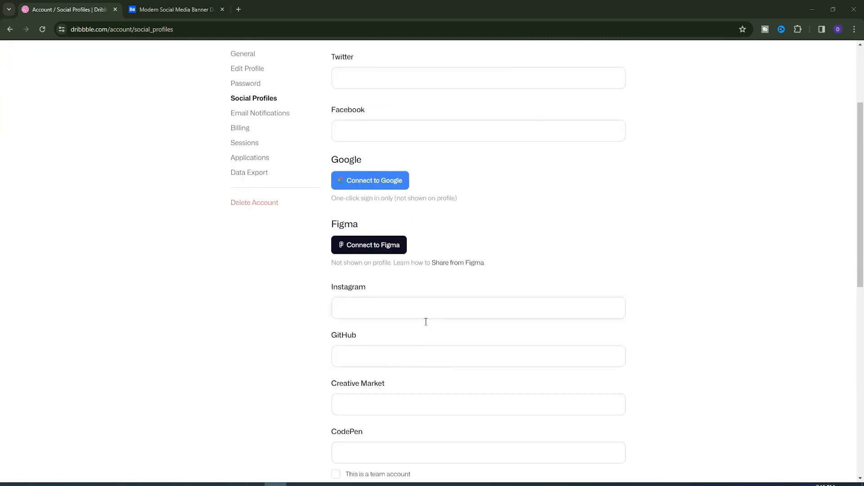
- Open the Email Notifications settings and review the alert, account activity and newsletter options
{"action": "scroll", "coordinate": [303, 308], "scroll_direction": "up", "scroll_amount": 1}
{"action": "scroll", "coordinate": [303, 308], "scroll_direction": "up", "scroll_amount": 3}
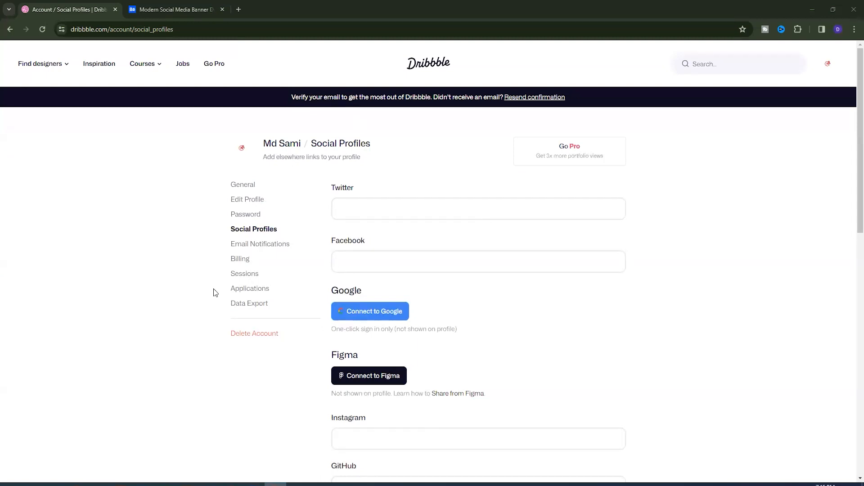
{"action": "left_click", "coordinate": [275, 245]}
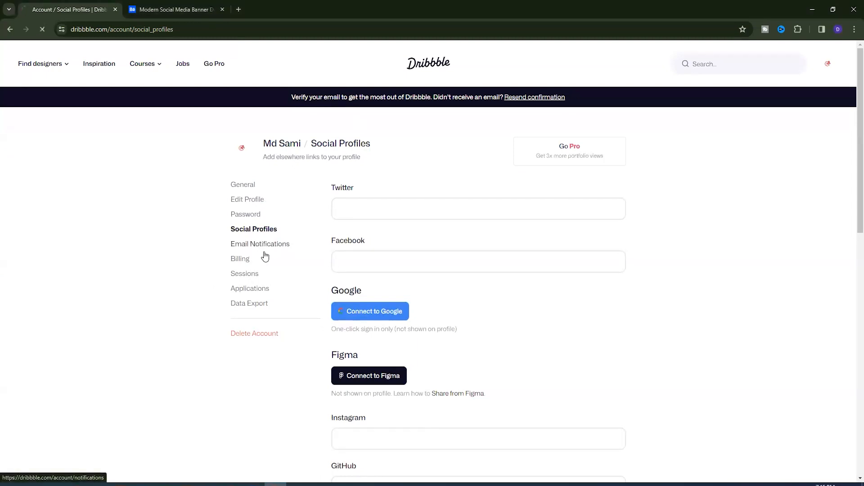
{"action": "scroll", "coordinate": [376, 335], "scroll_direction": "down", "scroll_amount": 3}
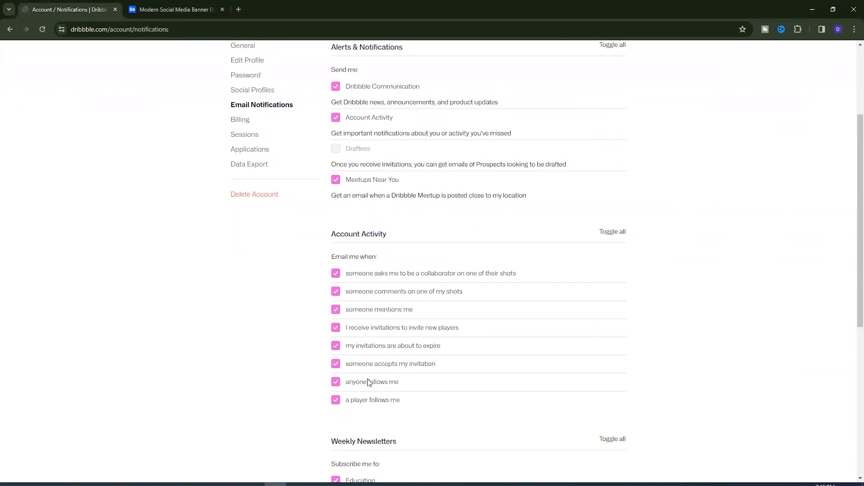
{"action": "scroll", "coordinate": [396, 284], "scroll_direction": "up", "scroll_amount": 3}
- Look through the Billing, Sessions and Applications pages of the account settings
{"action": "left_click", "coordinate": [245, 261]}
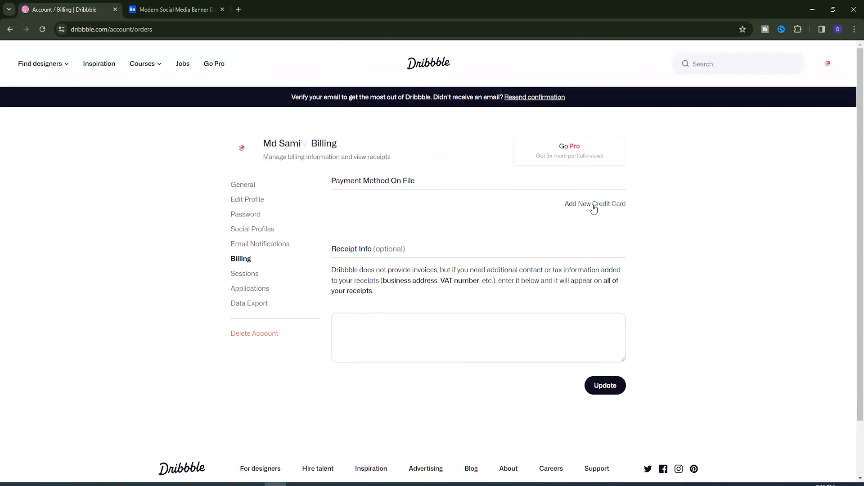
{"action": "left_click", "coordinate": [249, 274]}
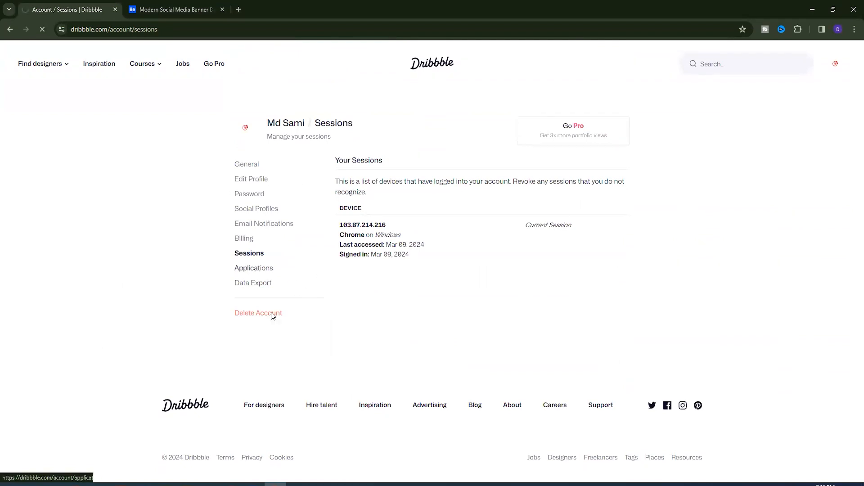
{"action": "left_click", "coordinate": [247, 314]}
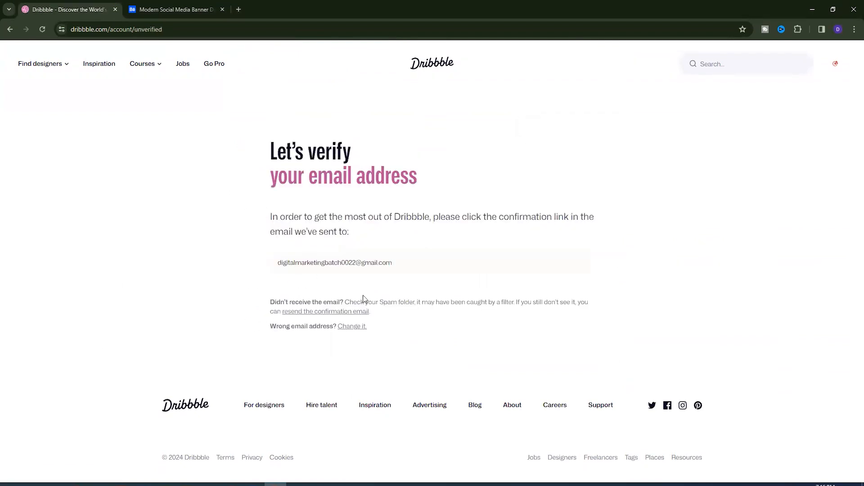
{"action": "left_click", "coordinate": [13, 30]}
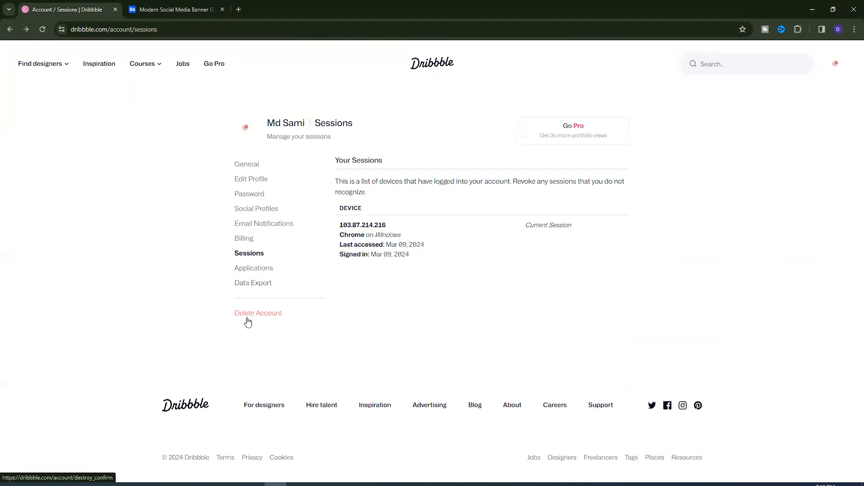
- Go to the General account settings and save the changes
{"action": "left_click", "coordinate": [256, 166]}
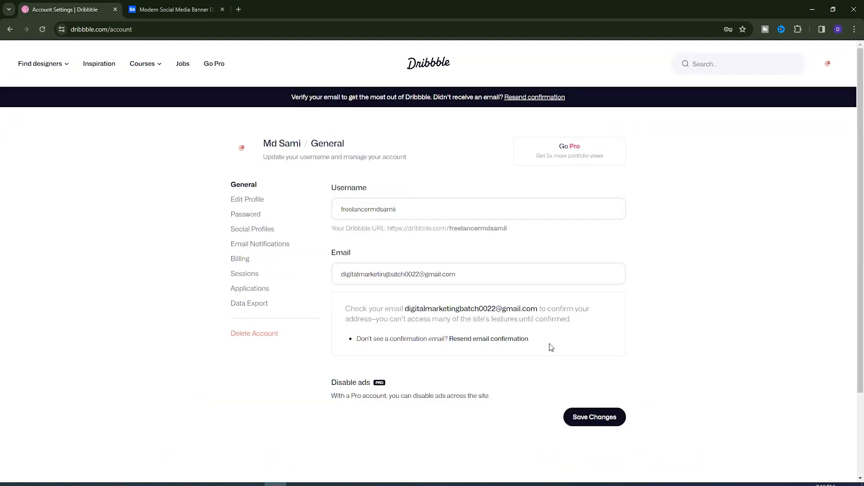
{"action": "left_click", "coordinate": [604, 418]}
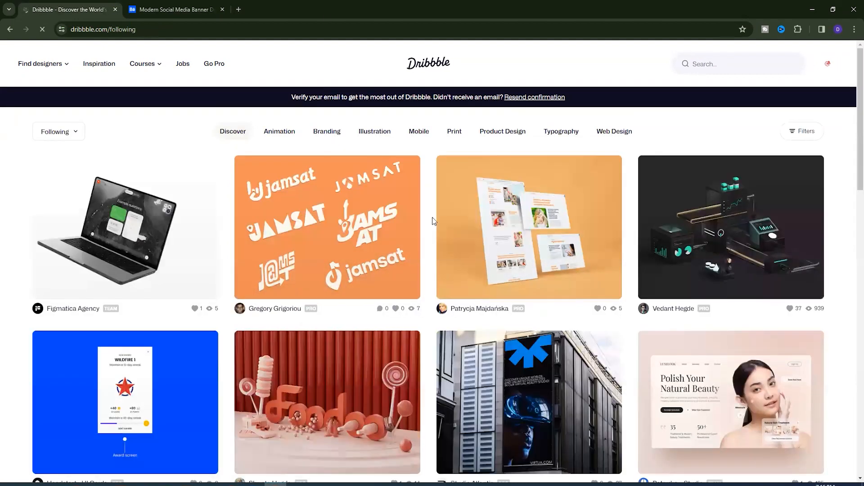
- Open the account's own profile page, look over its Work section, and try to upload the first shot
{"action": "left_click", "coordinate": [828, 69]}
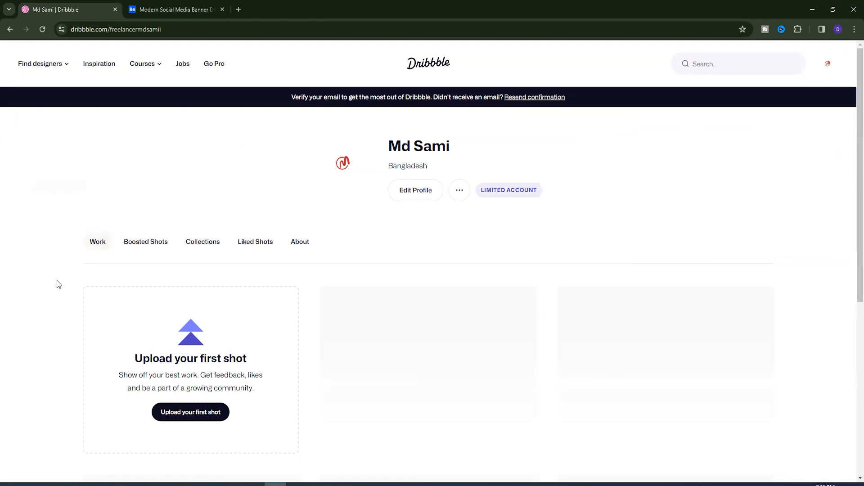
{"action": "scroll", "coordinate": [19, 330], "scroll_direction": "down", "scroll_amount": 2}
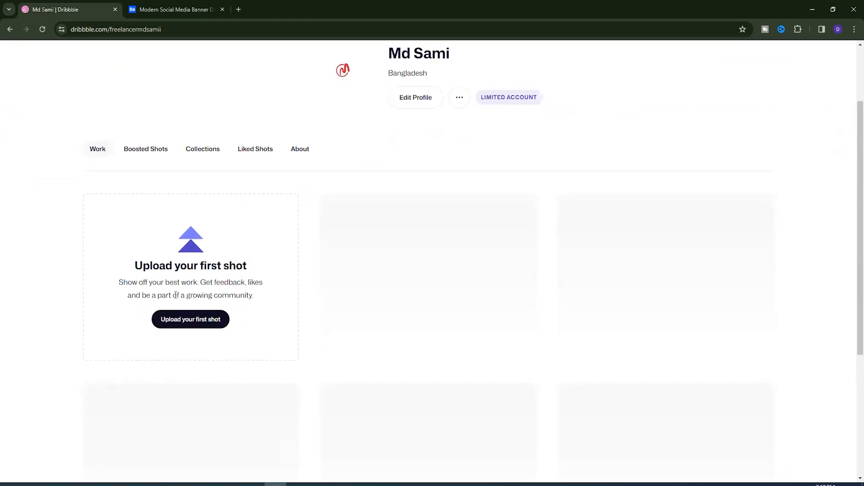
{"action": "scroll", "coordinate": [206, 331], "scroll_direction": "up", "scroll_amount": 2}
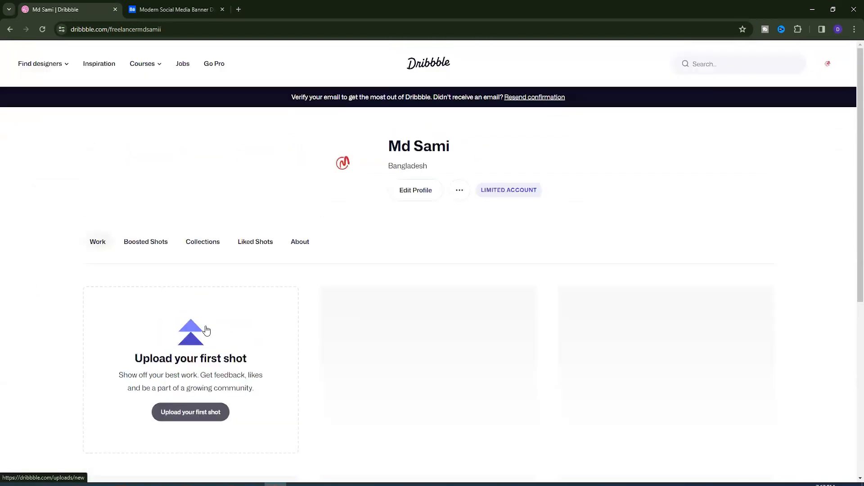
{"action": "left_click", "coordinate": [188, 414]}
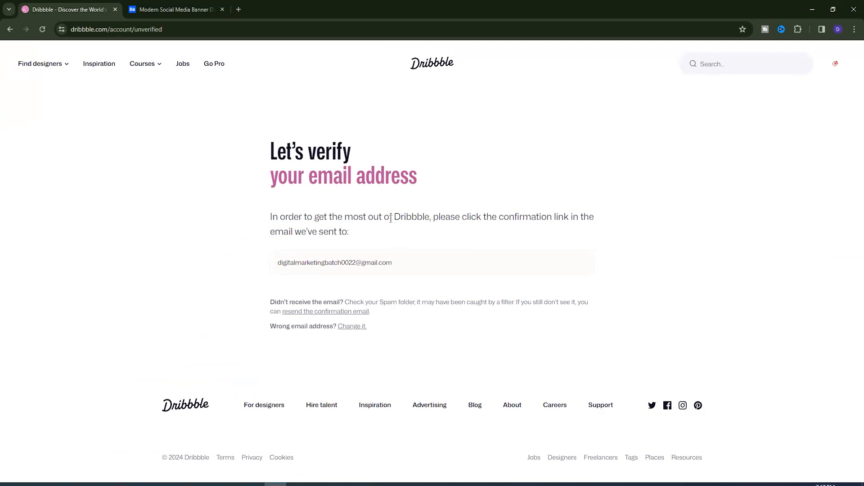
- Open Gmail in a new browser tab and confirm the email address from the "Confirm your email at Dribbble" message
{"action": "left_click", "coordinate": [238, 9]}
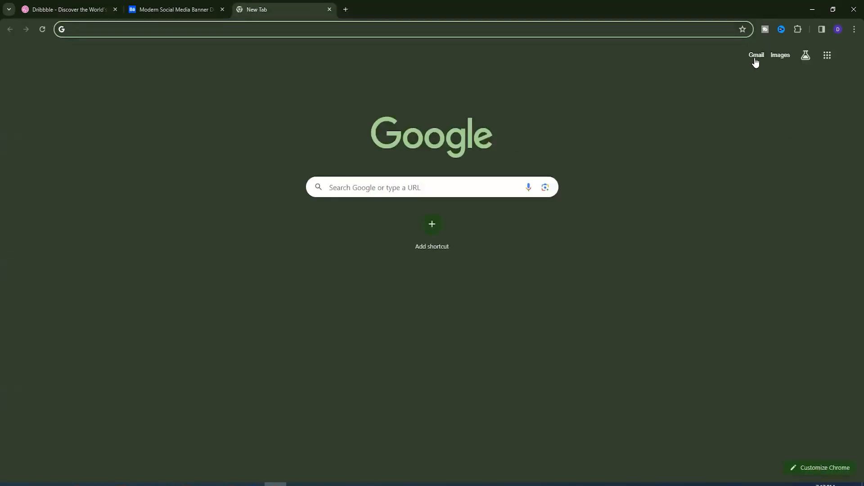
{"action": "left_click", "coordinate": [755, 63]}
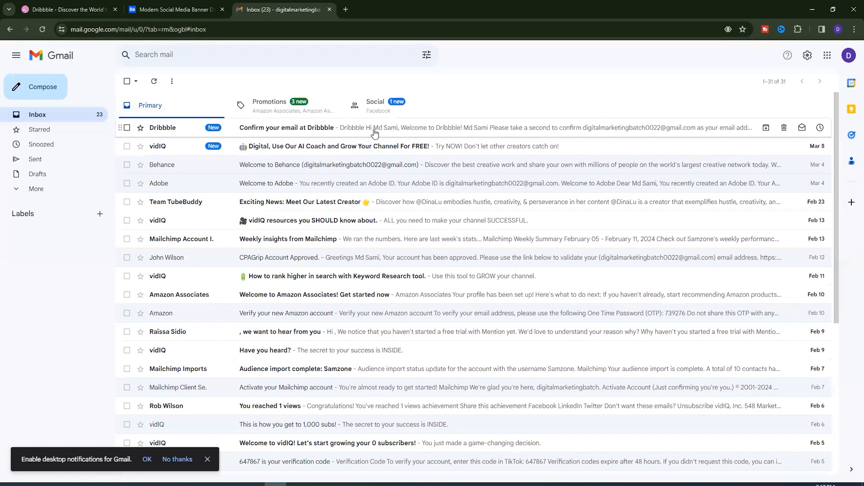
{"action": "left_click", "coordinate": [324, 130]}
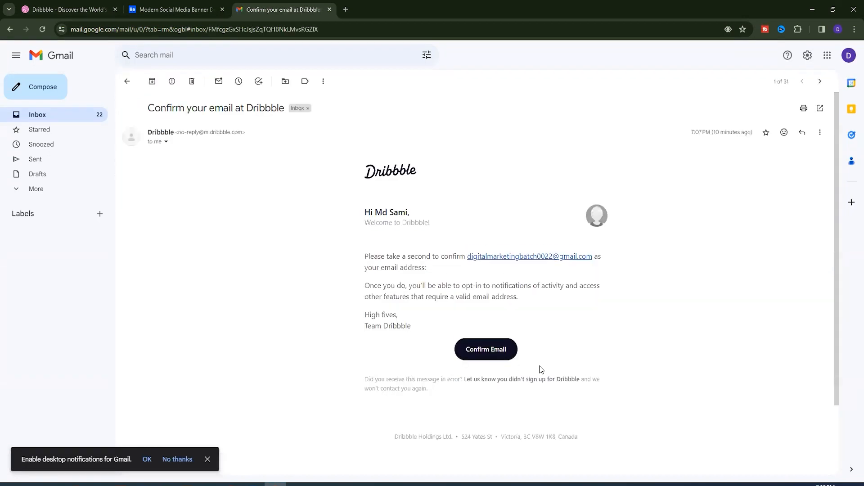
{"action": "left_click", "coordinate": [487, 350]}
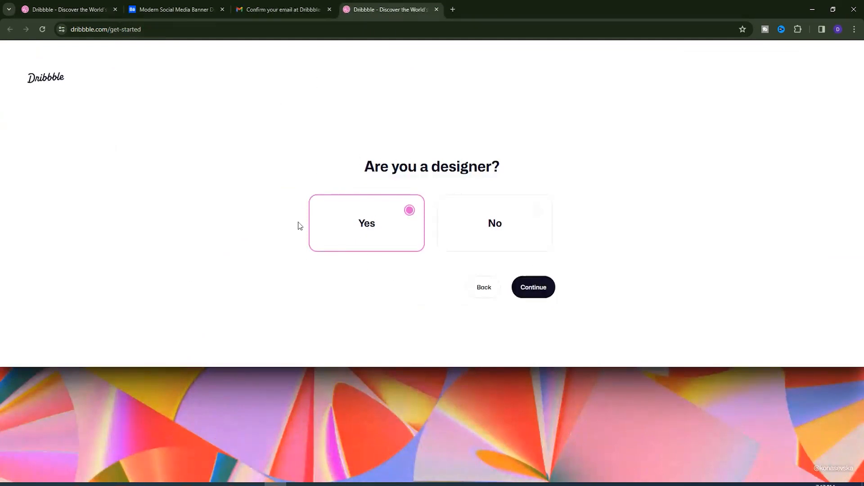
- Complete the onboarding as a designer, keep following the popular creatives group, and continue to the profile
{"action": "left_click", "coordinate": [545, 295]}
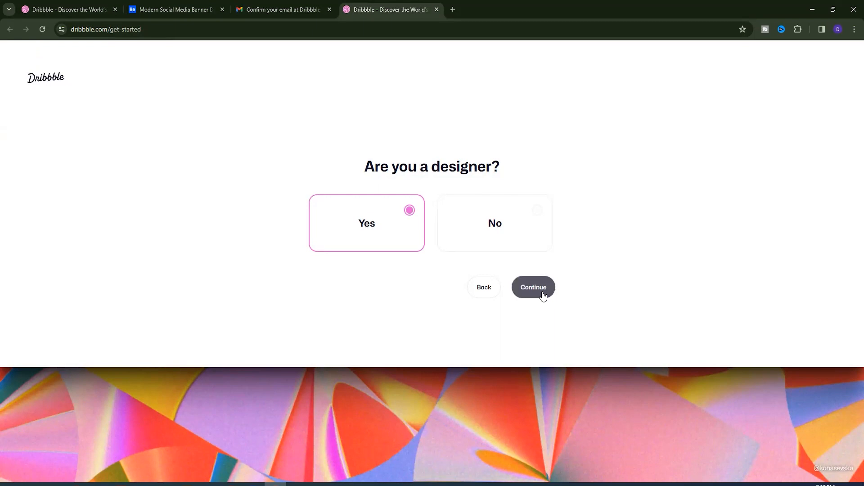
{"action": "left_click", "coordinate": [543, 295]}
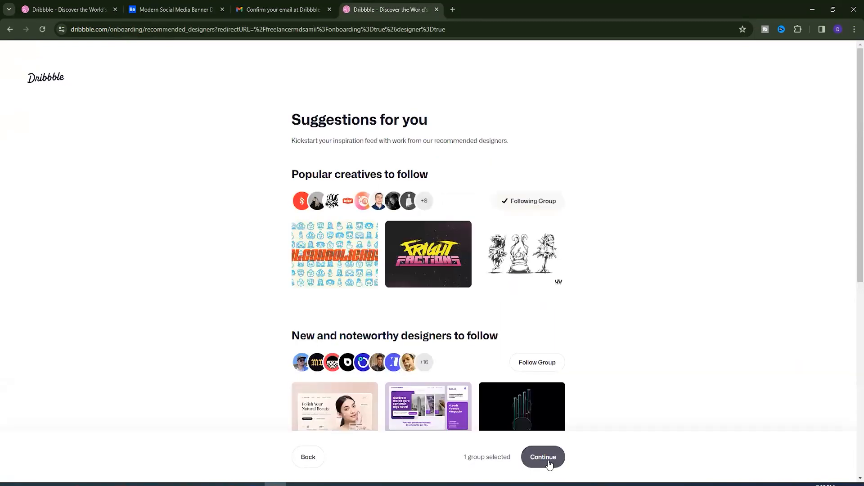
{"action": "left_click", "coordinate": [543, 457]}
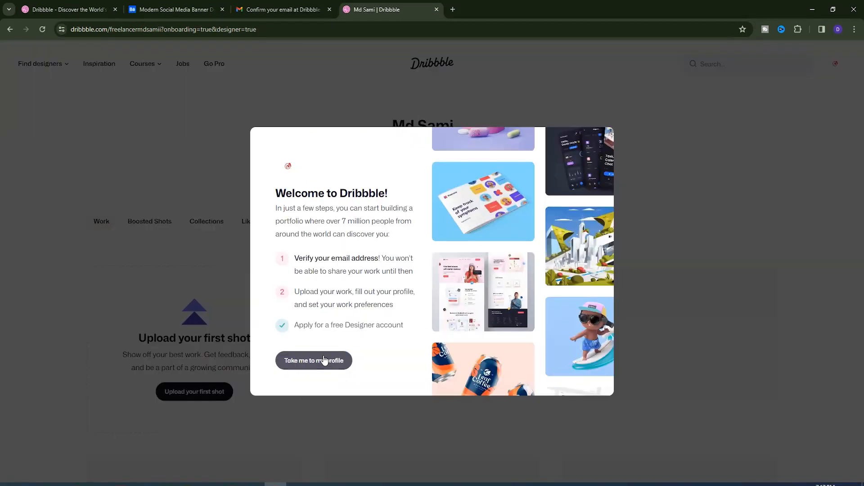
{"action": "left_click", "coordinate": [323, 360]}
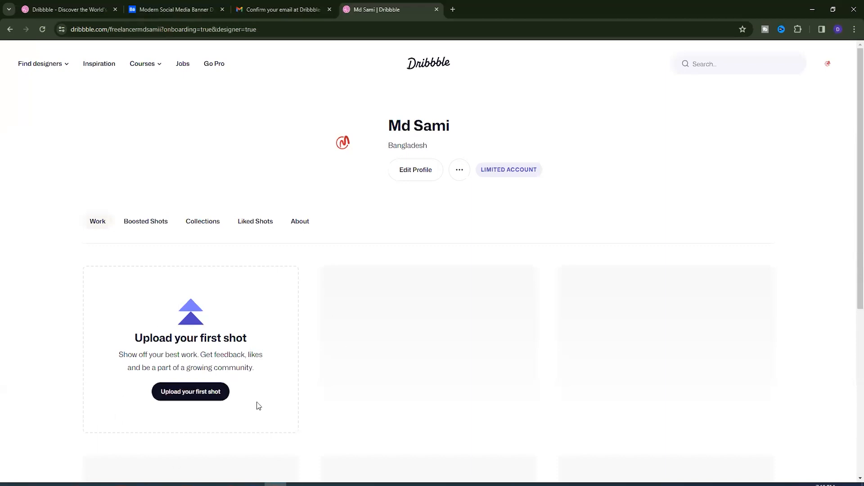
- Start uploading the first shot, dismiss the "Showcase your work" tip, and browse for an image file
{"action": "left_click", "coordinate": [187, 396]}
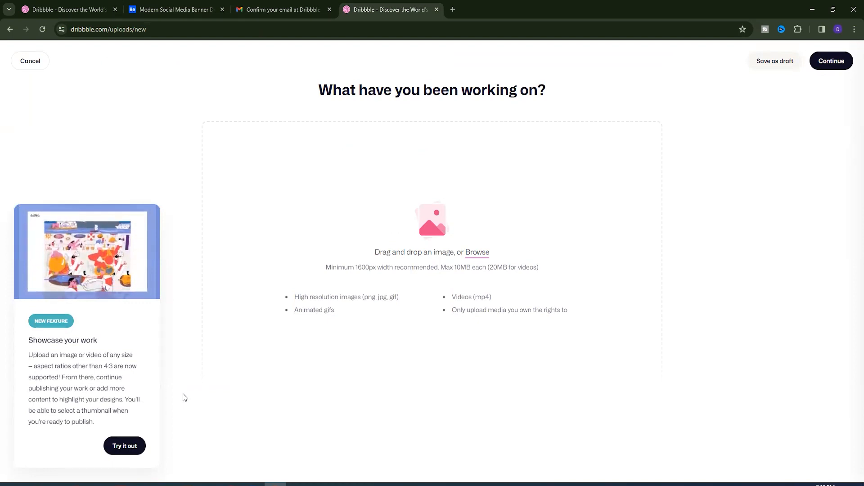
{"action": "left_click", "coordinate": [134, 451]}
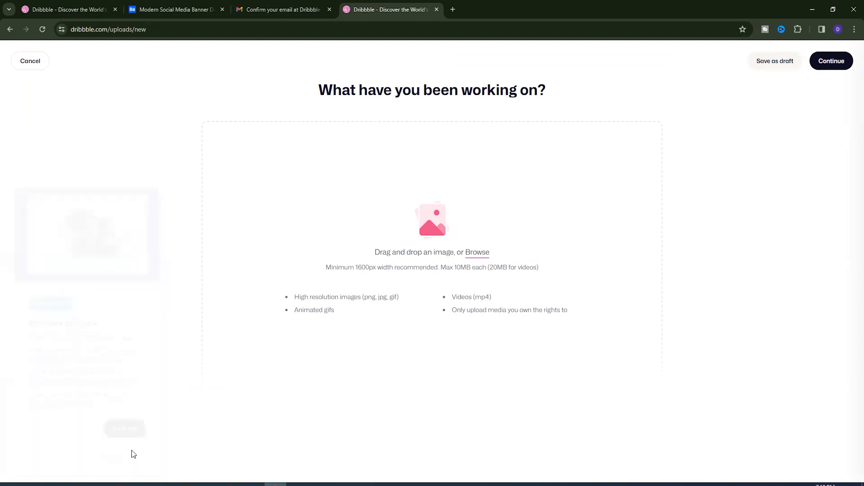
{"action": "left_click", "coordinate": [472, 254]}
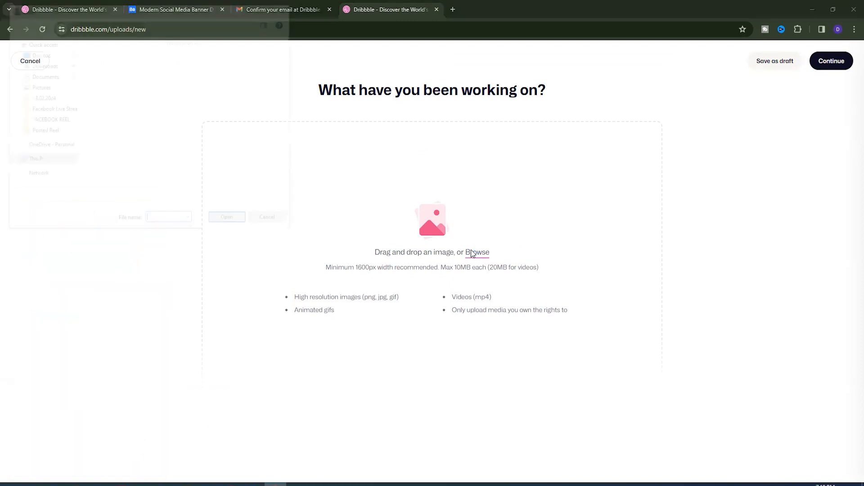
- Navigate to the folder Info File (F:) > Online Class > New folder containing the banner images
{"action": "left_click", "coordinate": [238, 170]}
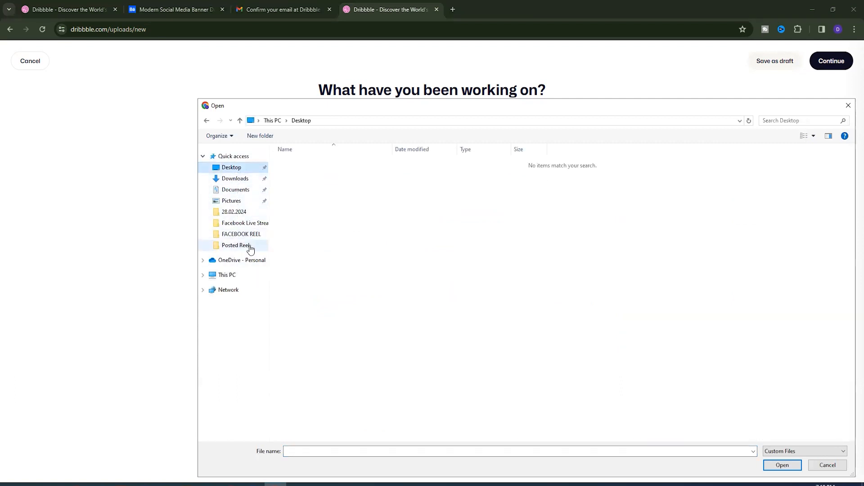
{"action": "left_click", "coordinate": [229, 275]}
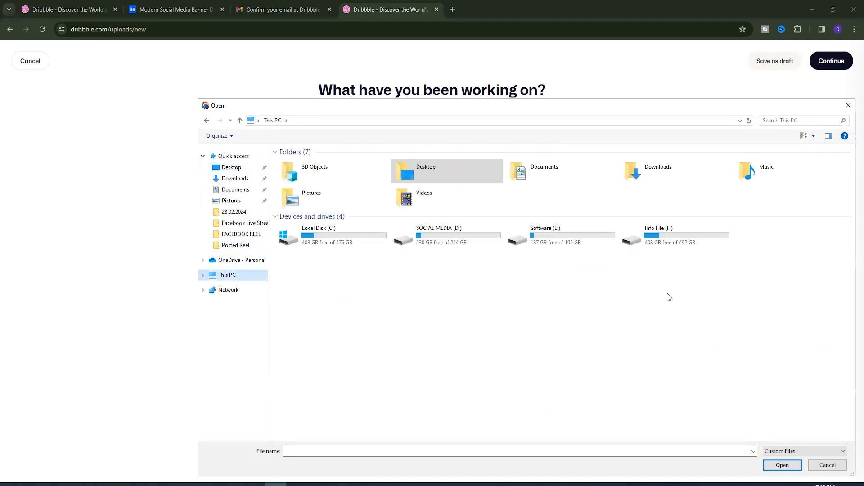
{"action": "double_click", "coordinate": [657, 235]}
{"action": "double_click", "coordinate": [322, 162]}
{"action": "key", "text": "alt+Left"}
{"action": "double_click", "coordinate": [303, 202]}
{"action": "double_click", "coordinate": [313, 193]}
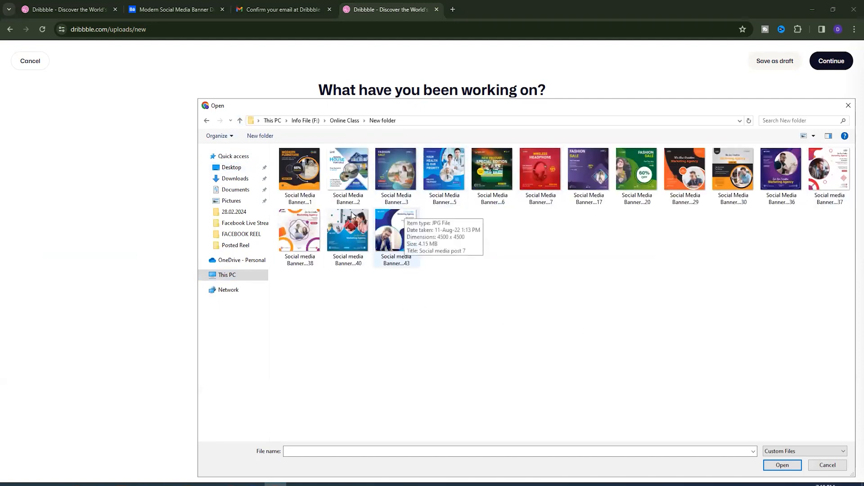
- Choose the "Social Media Banner...1" modern furniture image and add it to the shot
{"action": "left_click", "coordinate": [300, 180]}
{"action": "left_click", "coordinate": [404, 243]}
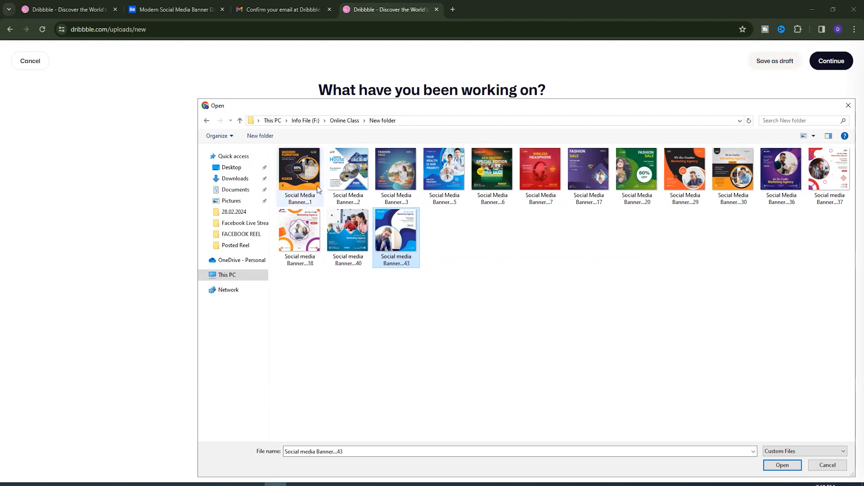
{"action": "left_click", "coordinate": [304, 168]}
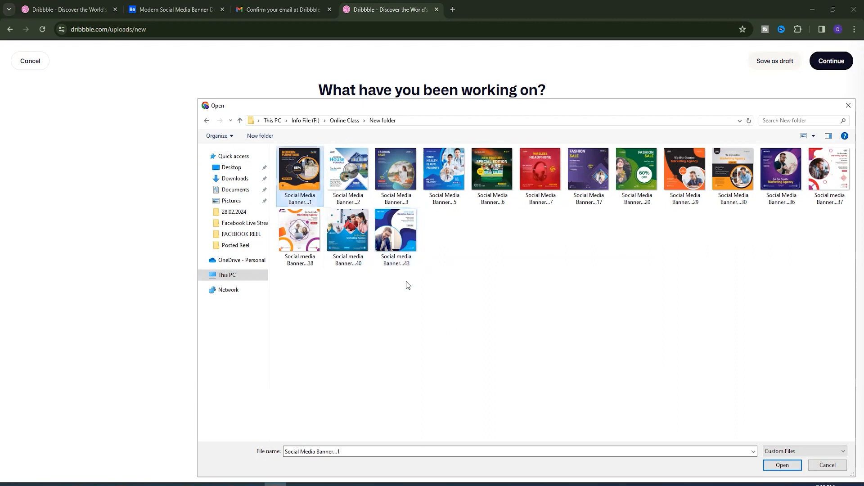
{"action": "left_click", "coordinate": [782, 465]}
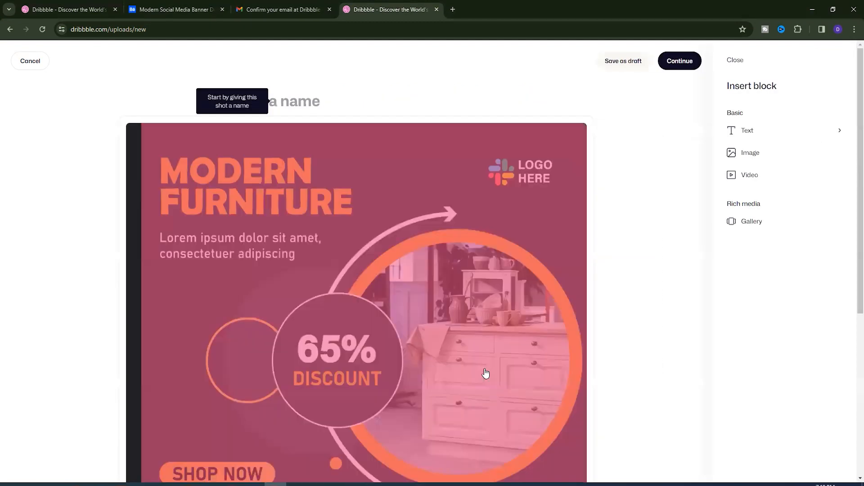
- Name the shot "Modern Social Media Banner"
{"action": "left_click", "coordinate": [94, 181]}
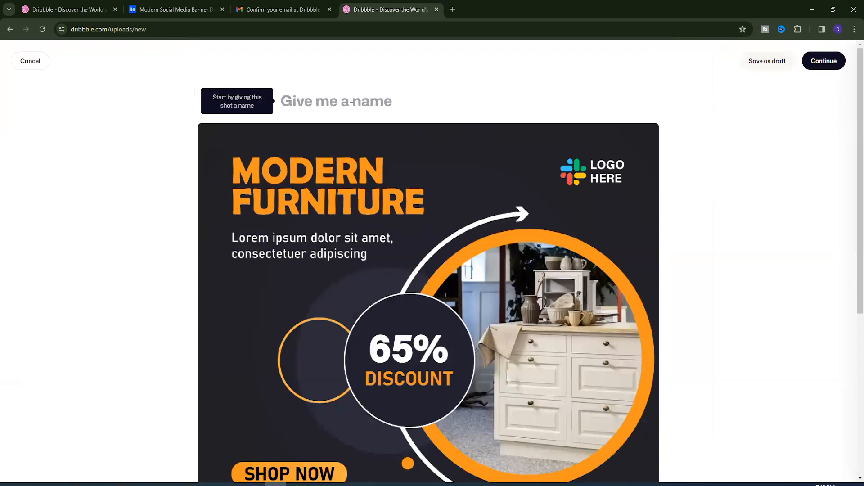
{"action": "type", "text": "mODER"}
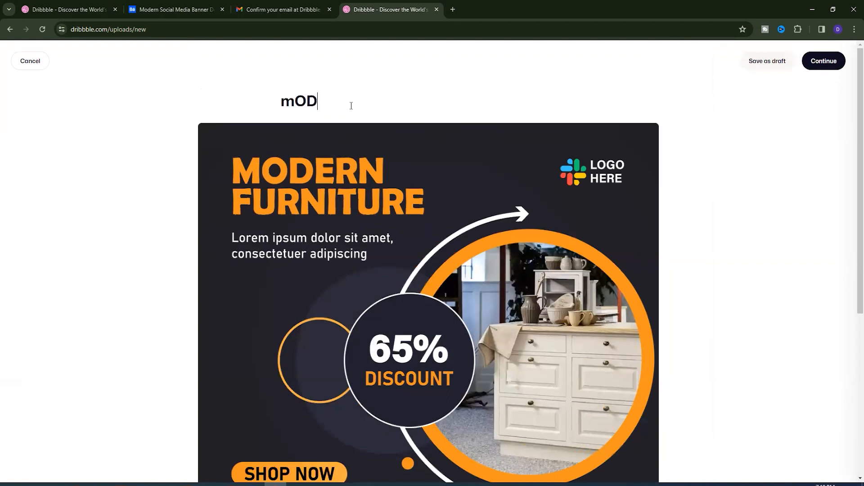
{"action": "key", "text": "BackSpace"}
{"action": "key", "text": "BackSpace"}
{"action": "key", "text": "BackSpace"}
{"action": "key", "text": "BackSpace"}
{"action": "key", "text": "BackSpace"}
{"action": "type", "text": "Modern Social Media Banner"}
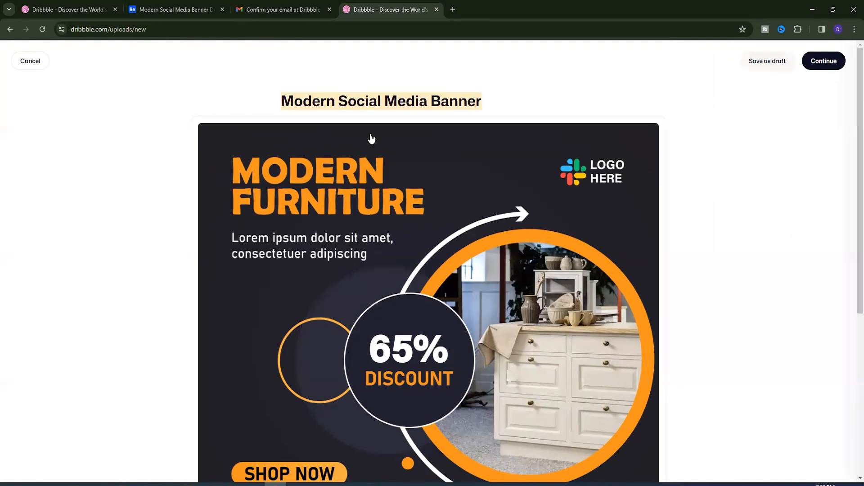
- Give the furniture image alt text made of "social Media Banner", the designer's name and "Social Media Cover", separated by commas
{"action": "left_click", "coordinate": [295, 232]}
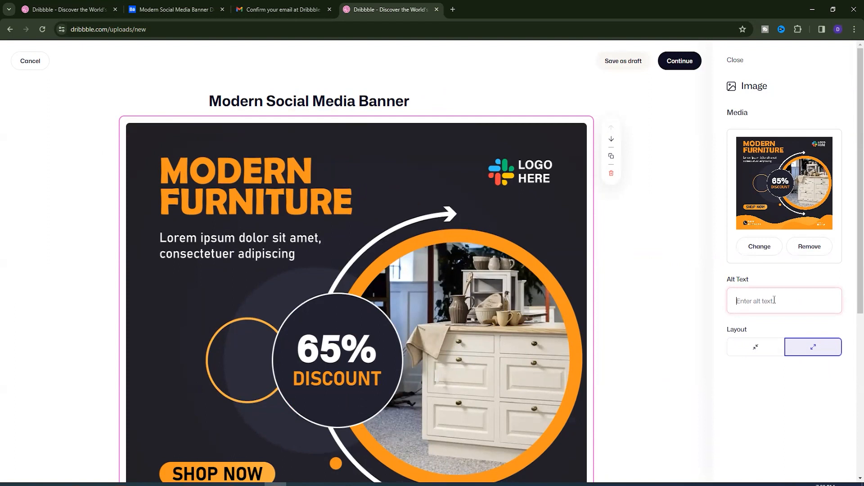
{"action": "type", "text": "social Media Banner, Sam"}
{"action": "type", "text": "i,"}
{"action": "type", "text": " Social Media C"}
{"action": "type", "text": "over"}
{"action": "key", "text": "Return"}
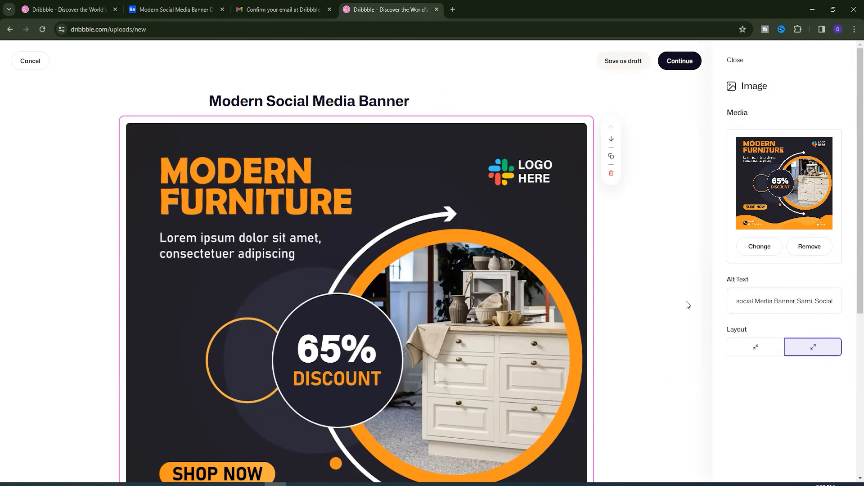
- Copy the pitch and contact lines from the Modern Social Media Banner Design project on Behance into the Dribbble shot's description
{"action": "scroll", "coordinate": [506, 296], "scroll_direction": "down", "scroll_amount": 5}
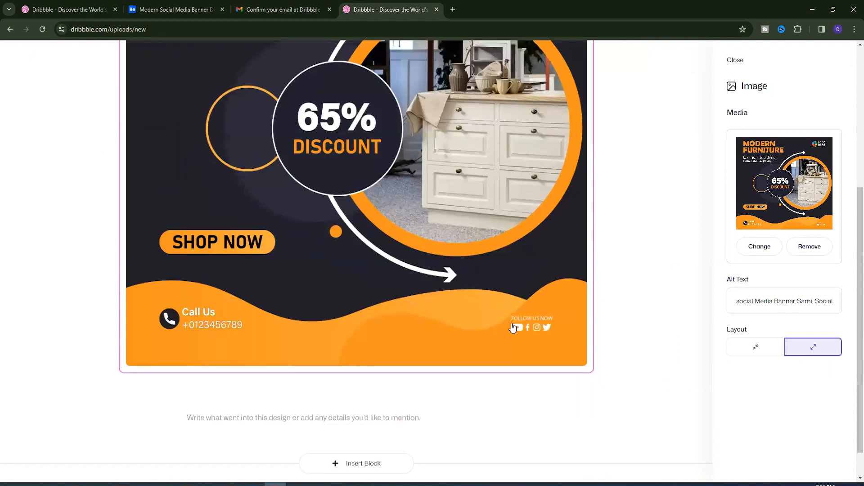
{"action": "left_click", "coordinate": [213, 387]}
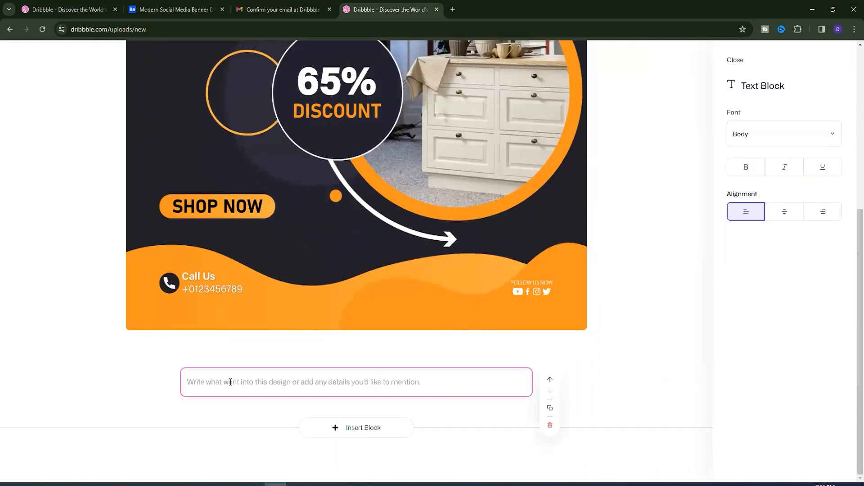
{"action": "scroll", "coordinate": [231, 382], "scroll_direction": "up", "scroll_amount": 5}
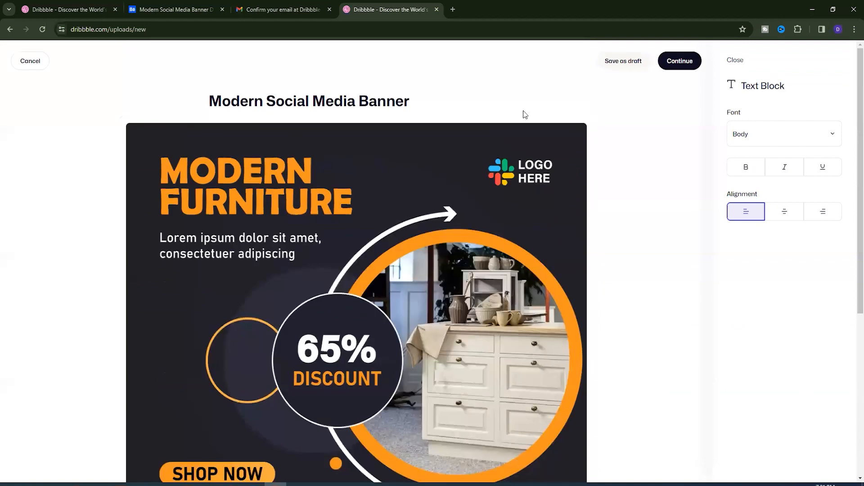
{"action": "scroll", "coordinate": [334, 259], "scroll_direction": "down", "scroll_amount": 5}
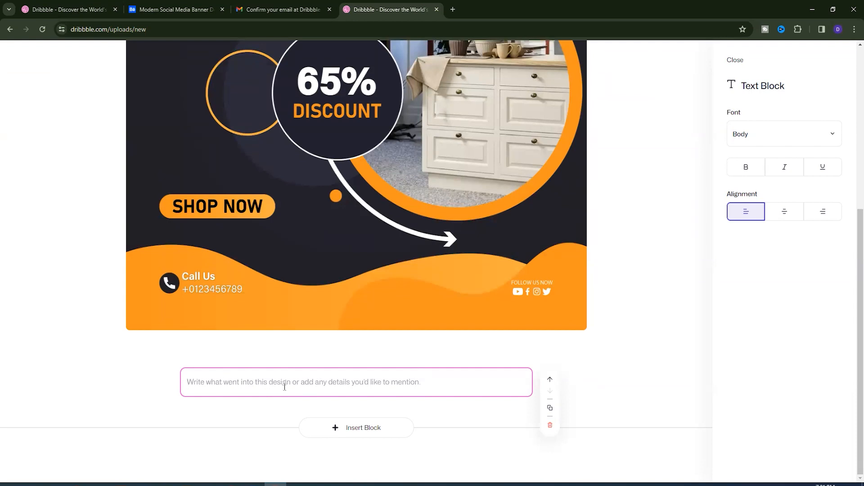
{"action": "left_click", "coordinate": [171, 9]}
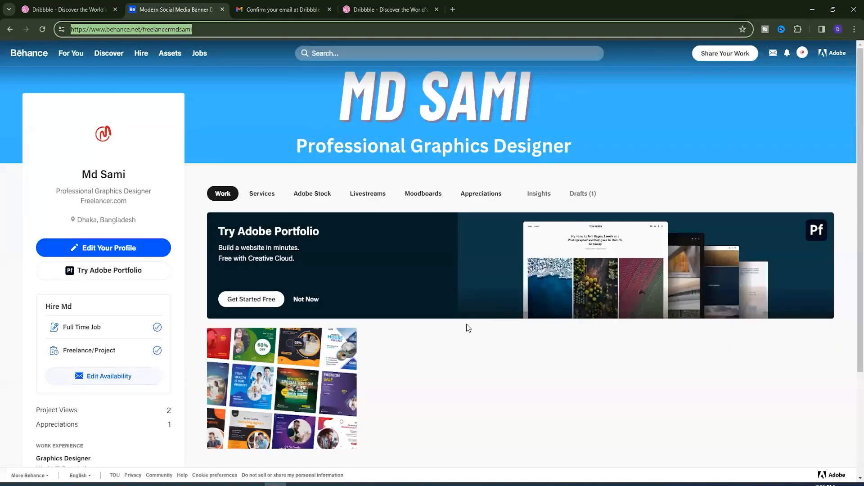
{"action": "left_click", "coordinate": [265, 381]}
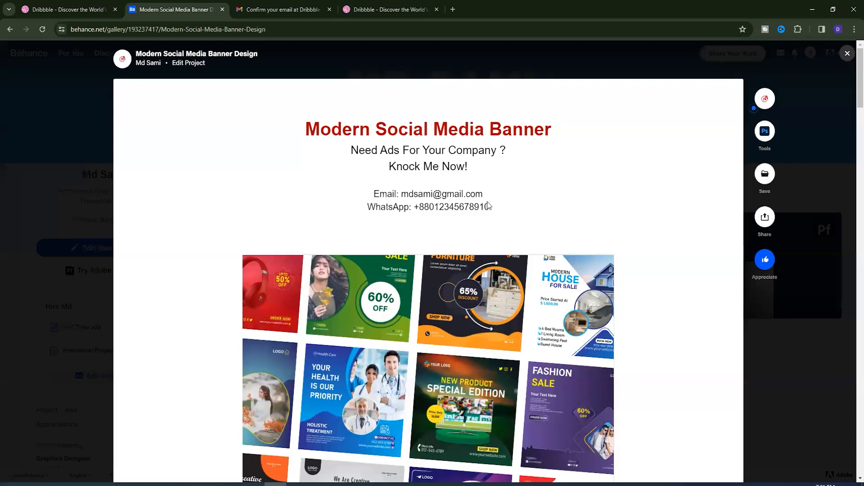
{"action": "left_click_drag", "start_coordinate": [490, 206], "coordinate": [346, 160]}
{"action": "key", "text": "ctrl+c"}
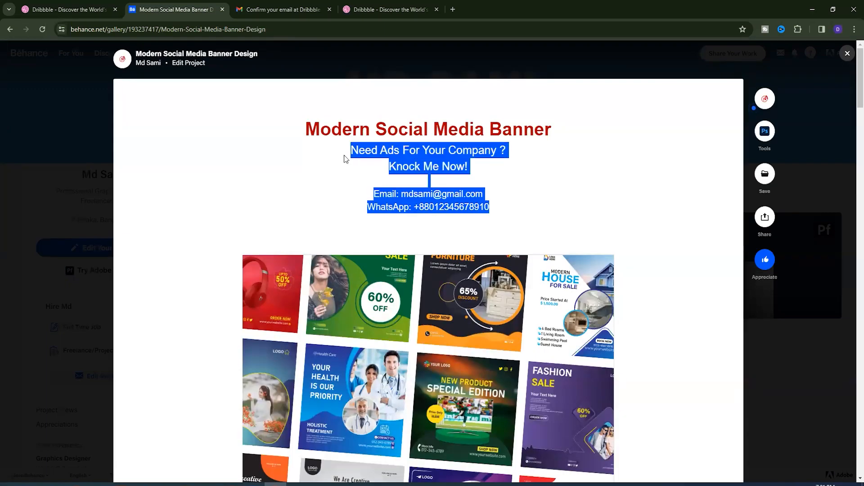
{"action": "left_click", "coordinate": [90, 9]}
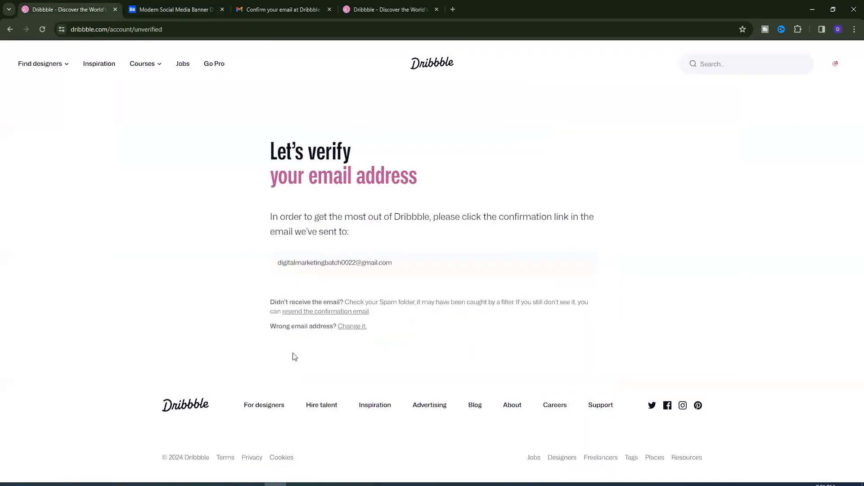
{"action": "left_click", "coordinate": [387, 9]}
{"action": "key", "text": "ctrl+v"}
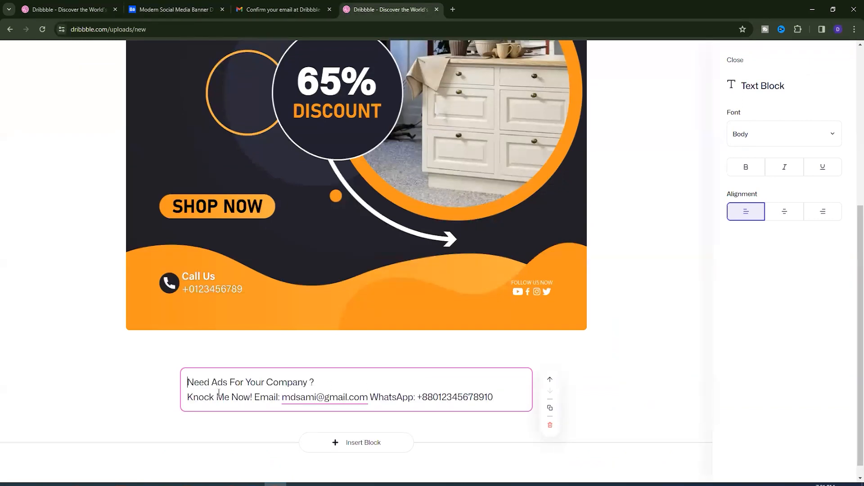
- Break the description into separate lines for "Knock Me Now!", the email and the WhatsApp number, with a blank line above the email
{"action": "key", "text": "shift+End"}
{"action": "left_click", "coordinate": [337, 388]}
{"action": "key", "text": "BackSpace"}
{"action": "key", "text": "Return"}
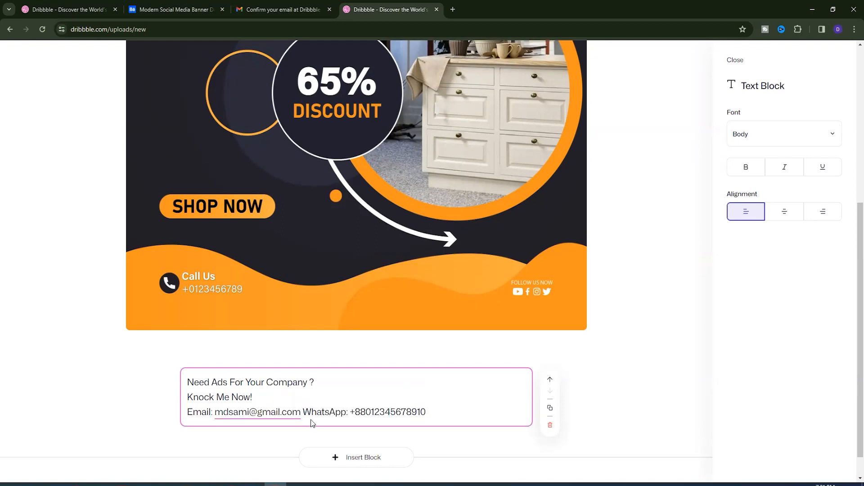
{"action": "key", "text": "BackSpace"}
{"action": "key", "text": "Return"}
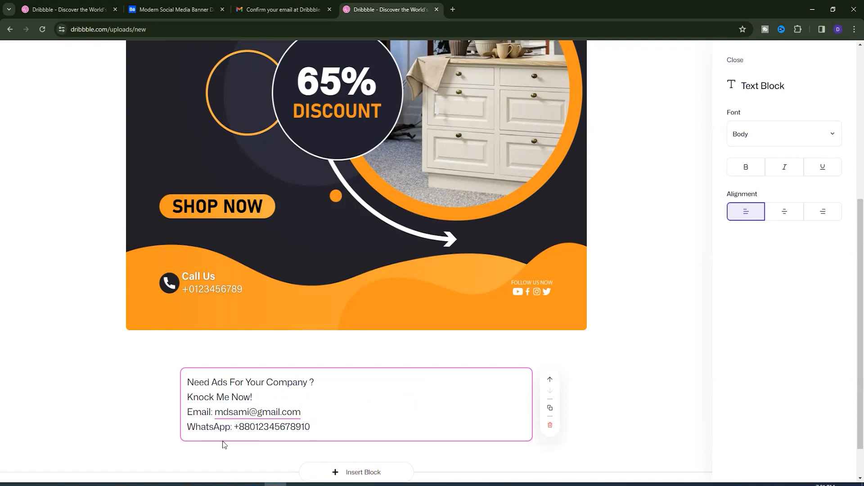
{"action": "left_click", "coordinate": [264, 400]}
{"action": "key", "text": "Return"}
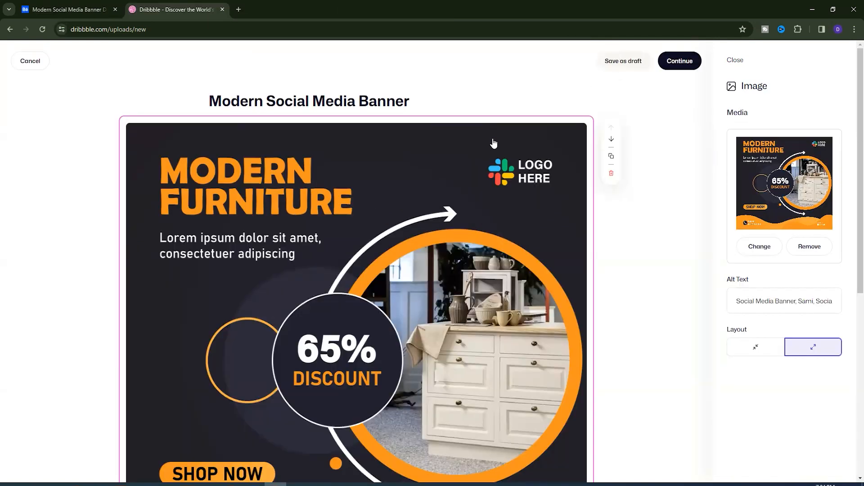
- Continue to the final touches and set the "Screenshot (1)" banner collage from Downloads as the shot's thumbnail
{"action": "left_click", "coordinate": [679, 60]}
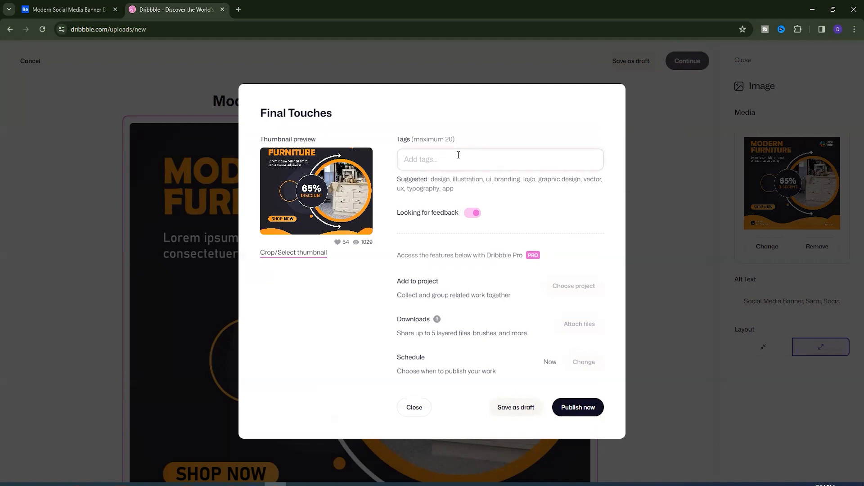
{"action": "left_click", "coordinate": [436, 157]}
{"action": "left_click", "coordinate": [437, 158]}
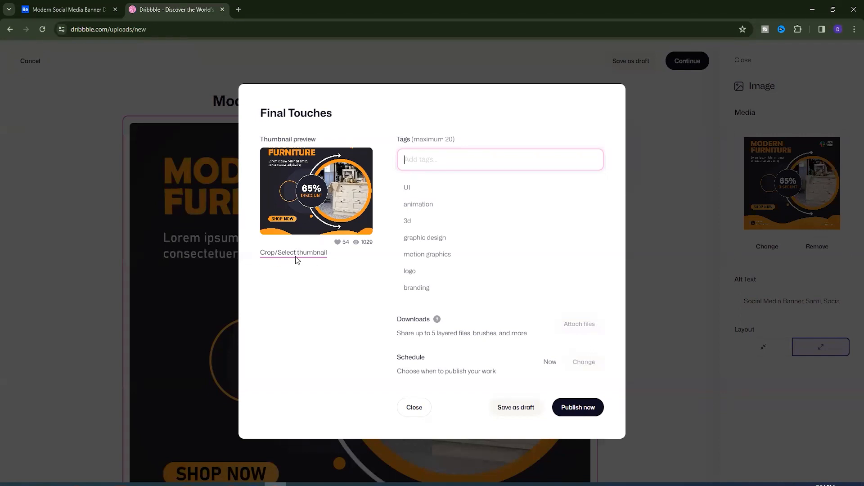
{"action": "left_click", "coordinate": [313, 256]}
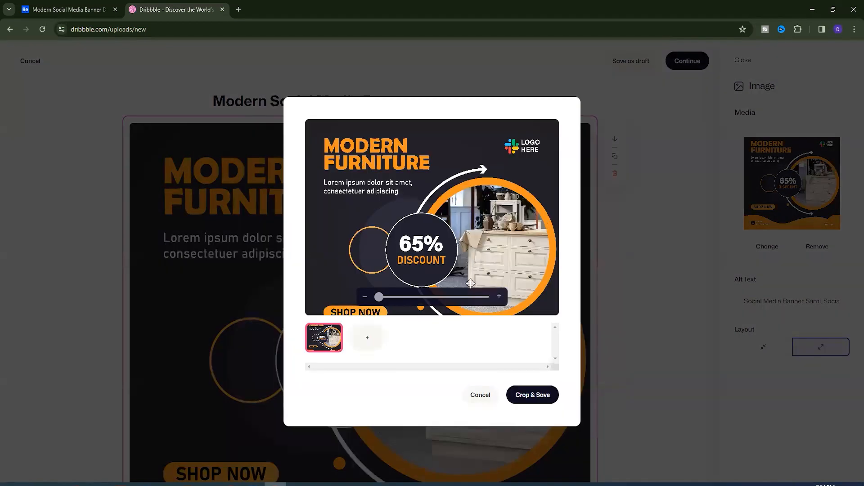
{"action": "left_click", "coordinate": [363, 339]}
{"action": "left_click", "coordinate": [238, 179]}
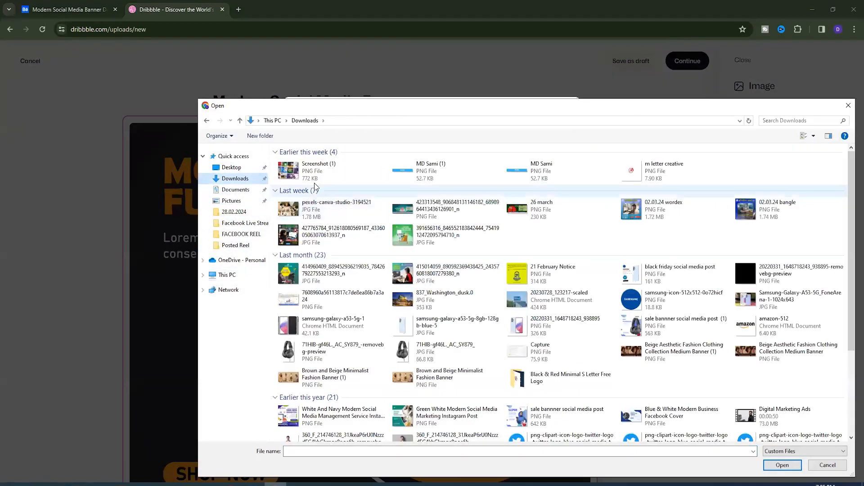
{"action": "double_click", "coordinate": [314, 180]}
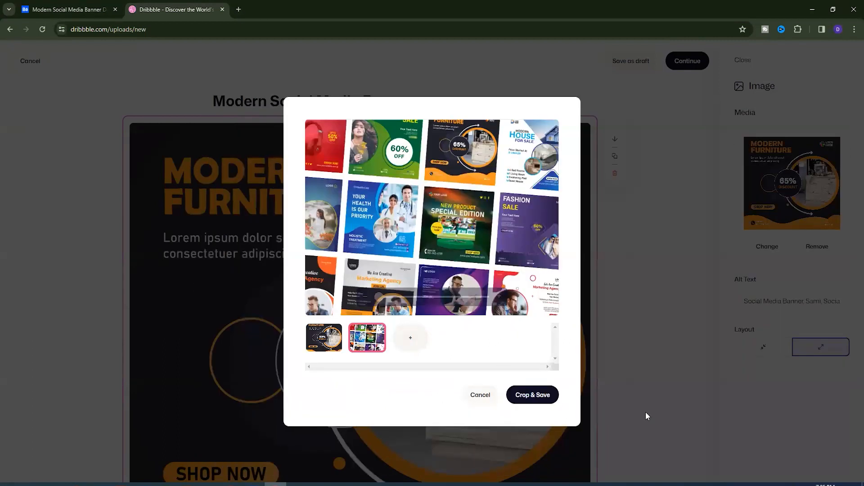
{"action": "left_click", "coordinate": [548, 399]}
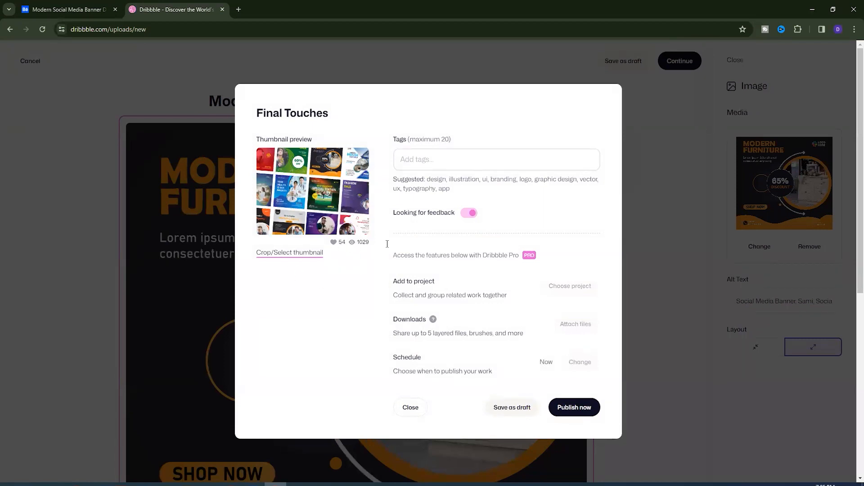
- Tag the shot with motion graphics, graphic design, branding, banner, social, media and cover
{"action": "left_click", "coordinate": [433, 154]}
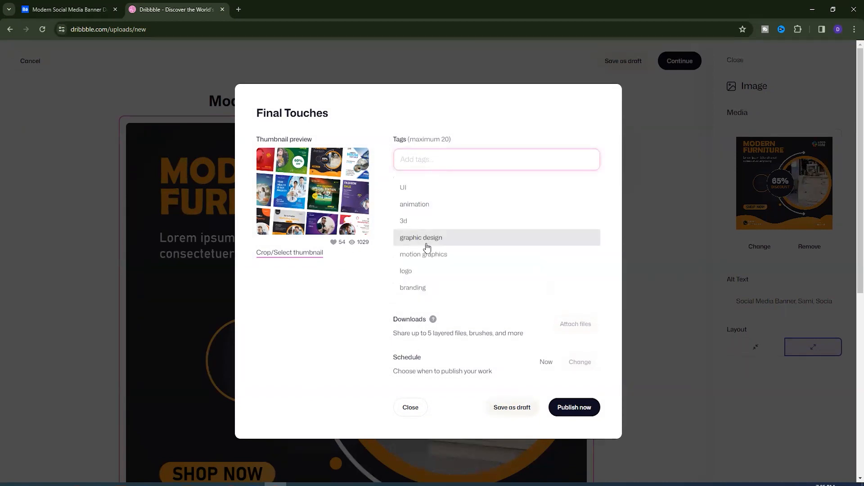
{"action": "left_click", "coordinate": [442, 256]}
{"action": "left_click", "coordinate": [444, 239]}
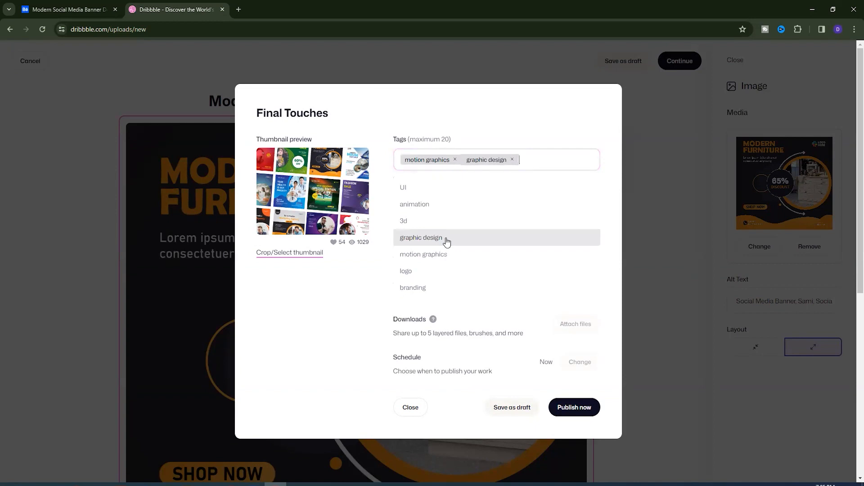
{"action": "left_click", "coordinate": [431, 290]}
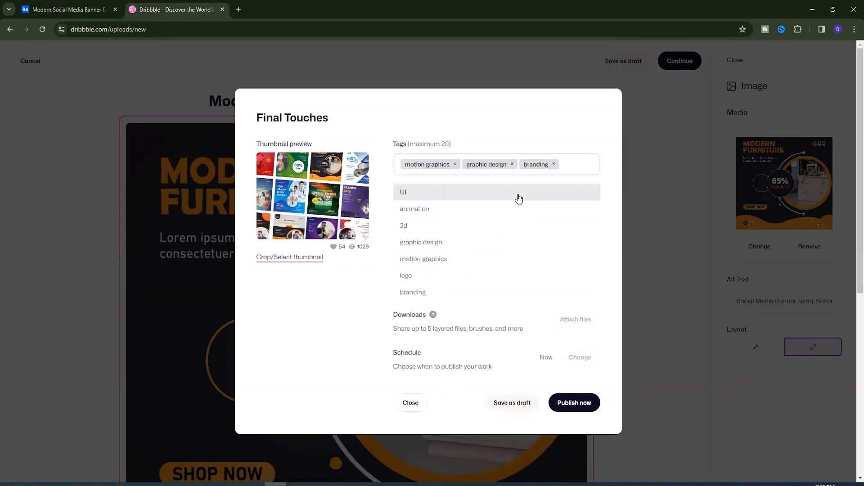
{"action": "type", "text": "banner"}
{"action": "key", "text": "Return"}
{"action": "type", "text": "sc"}
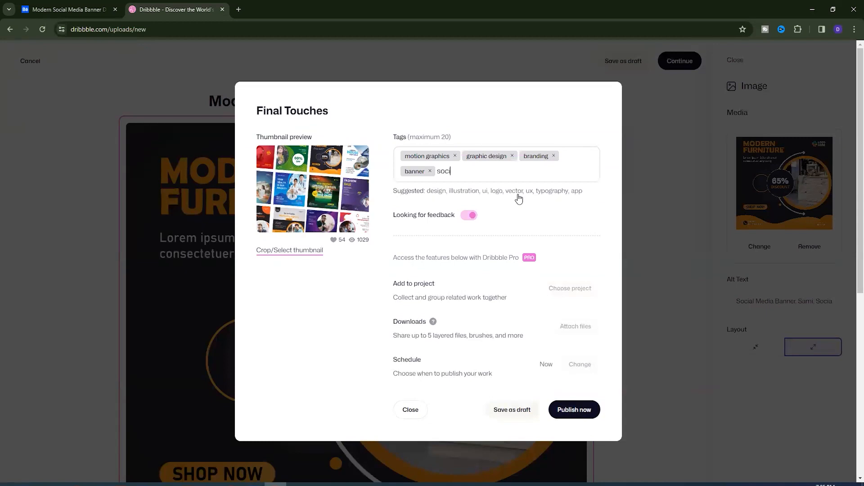
{"action": "key", "text": "Return"}
{"action": "type", "text": "media"}
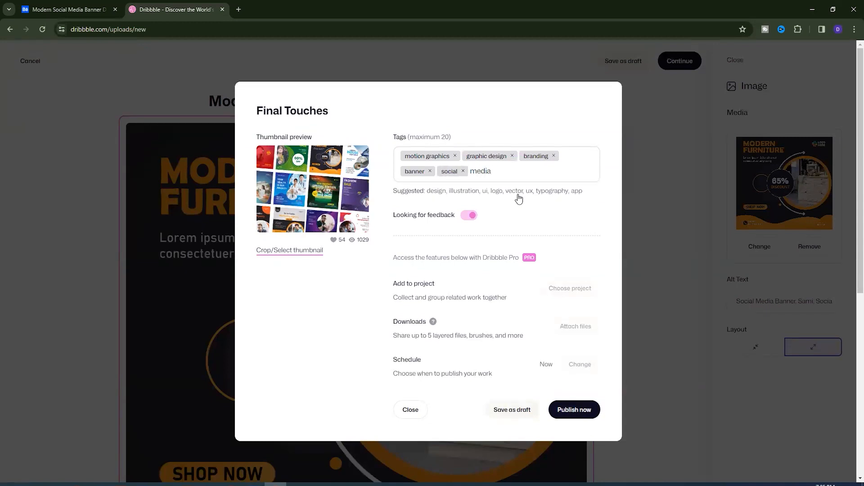
{"action": "key", "text": "Return"}
{"action": "type", "text": "cover"}
{"action": "key", "text": "Return"}
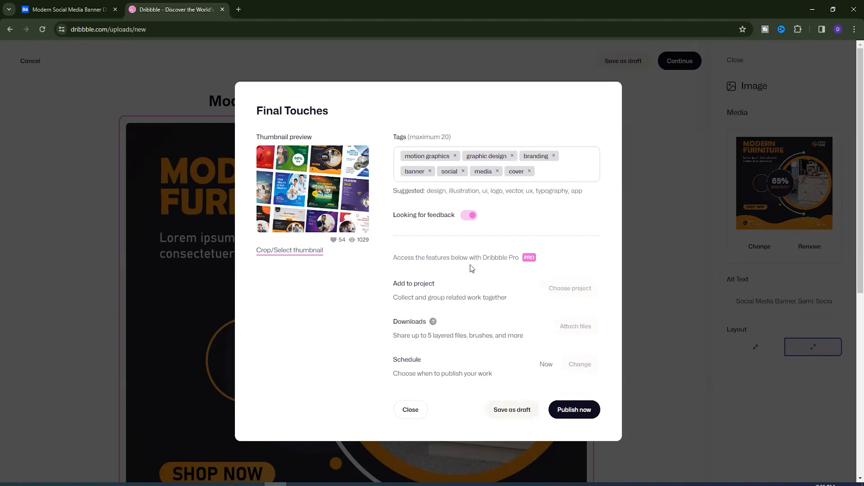
- Publish the "Modern Social Media Banner" shot immediately with its chosen thumbnail and tags
{"action": "scroll", "coordinate": [569, 315], "scroll_direction": "down", "scroll_amount": 3}
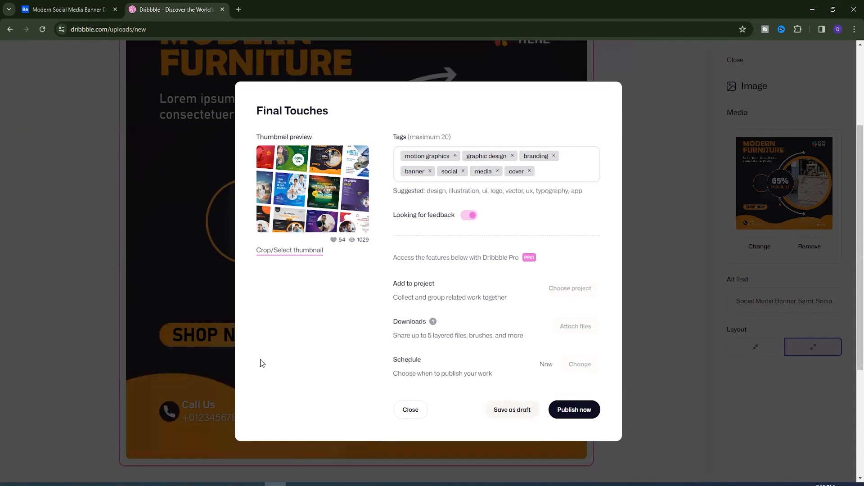
{"action": "scroll", "coordinate": [292, 262], "scroll_direction": "up", "scroll_amount": 3}
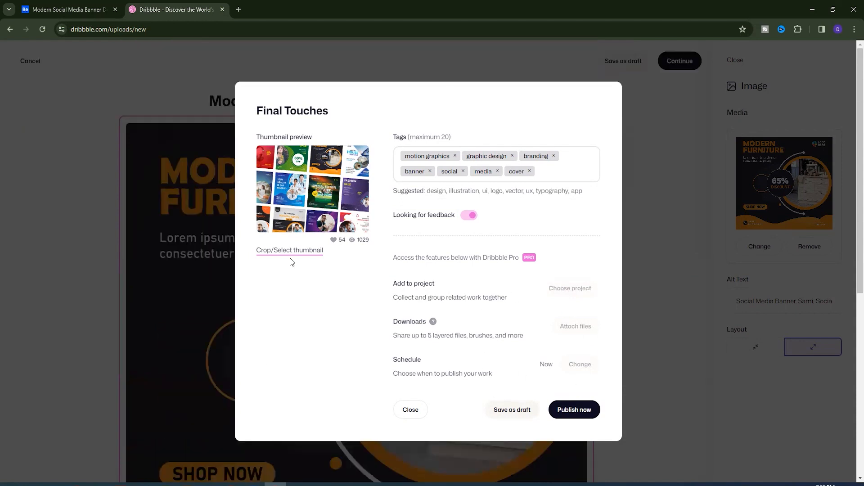
{"action": "left_click", "coordinate": [572, 413]}
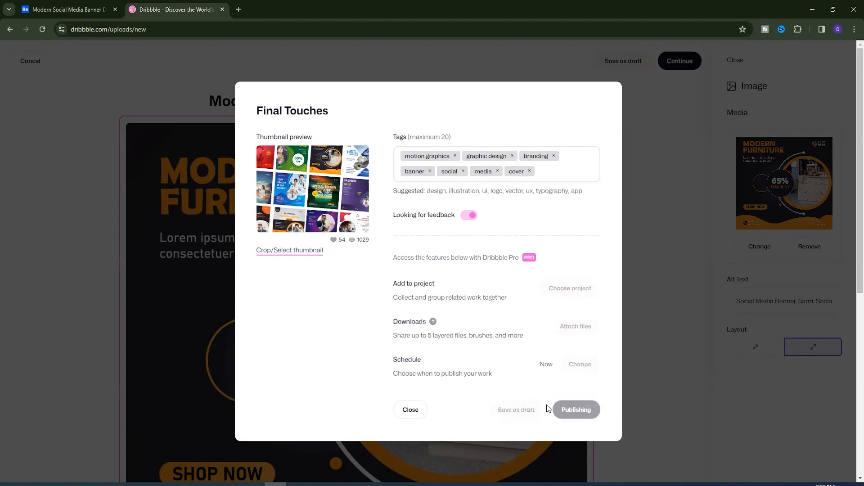
- Look over the published shot's page, visit the designer's profile and reopen the shot from there
{"action": "scroll", "coordinate": [363, 299], "scroll_direction": "down", "scroll_amount": 10}
{"action": "scroll", "coordinate": [511, 322], "scroll_direction": "up", "scroll_amount": 10}
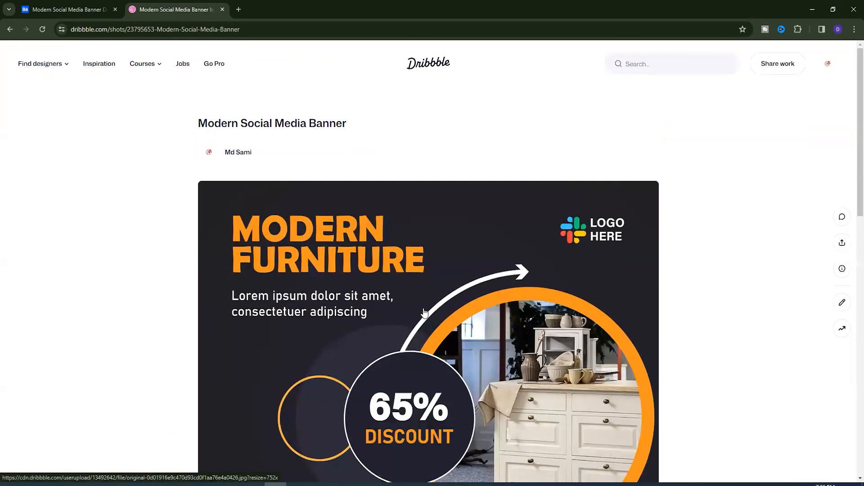
{"action": "left_click", "coordinate": [219, 156]}
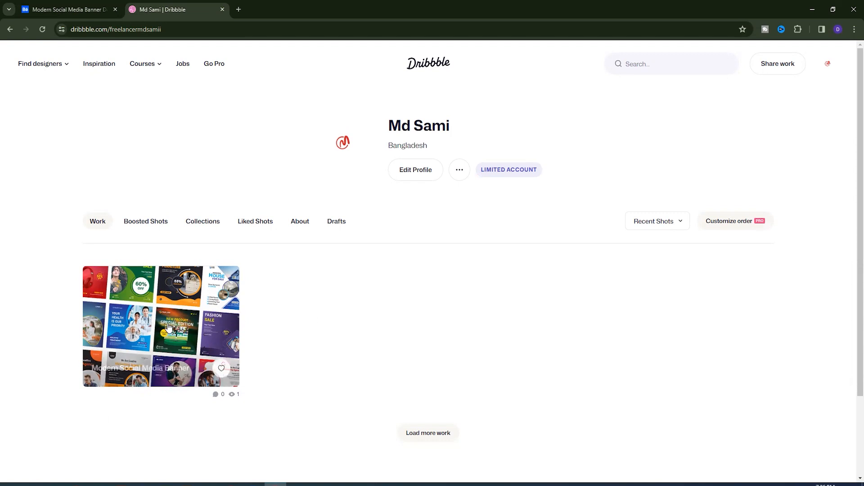
{"action": "left_click", "coordinate": [157, 331]}
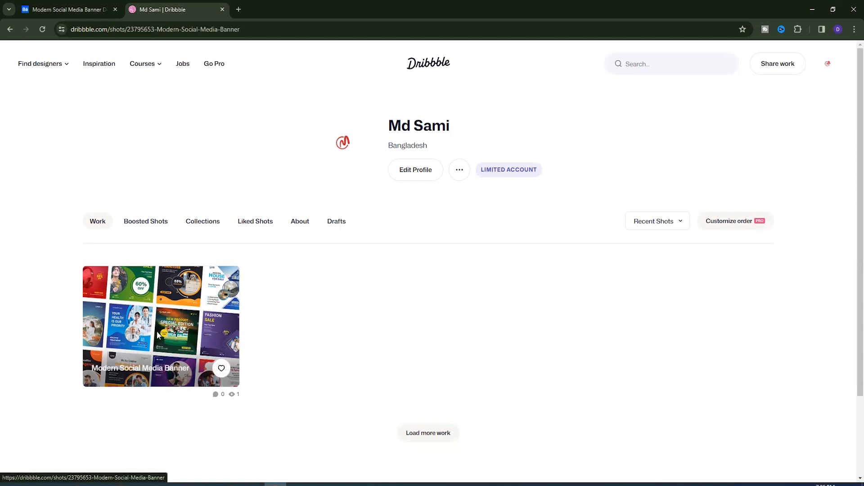
{"action": "scroll", "coordinate": [404, 261], "scroll_direction": "down", "scroll_amount": 4}
{"action": "scroll", "coordinate": [395, 279], "scroll_direction": "up", "scroll_amount": 4}
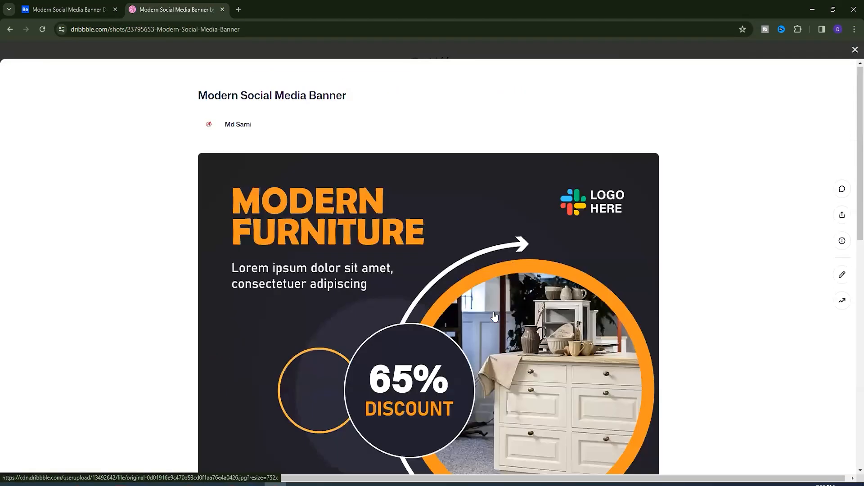
- Open the published shot for editing and inspect its description and the furniture image's settings
{"action": "left_click", "coordinate": [841, 275]}
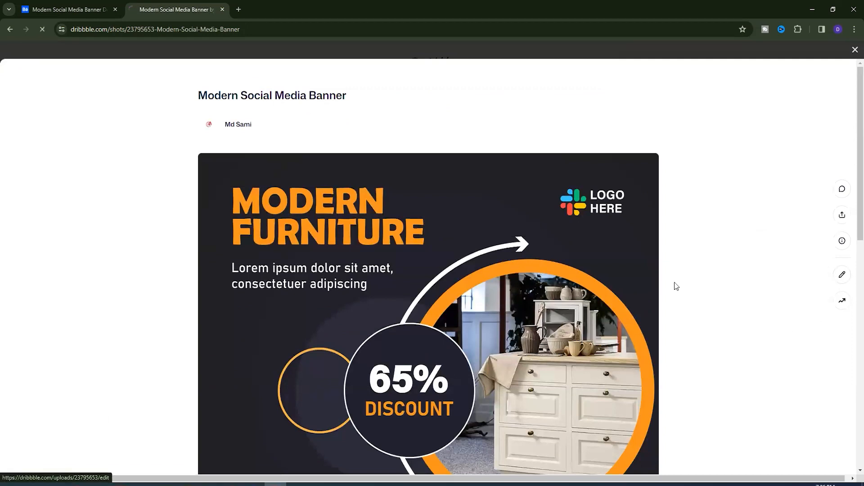
{"action": "scroll", "coordinate": [559, 275], "scroll_direction": "down", "scroll_amount": 7}
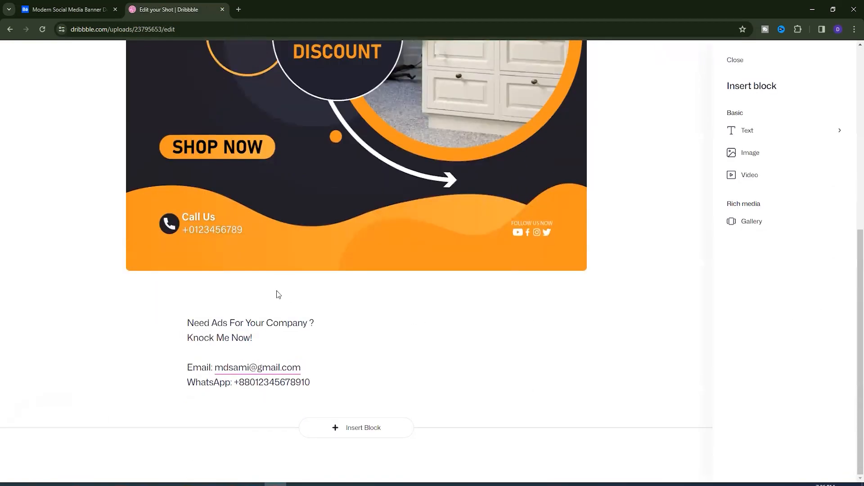
{"action": "left_click", "coordinate": [275, 290]}
{"action": "left_click", "coordinate": [379, 266]}
{"action": "left_click", "coordinate": [313, 301]}
{"action": "scroll", "coordinate": [470, 355], "scroll_direction": "up", "scroll_amount": 7}
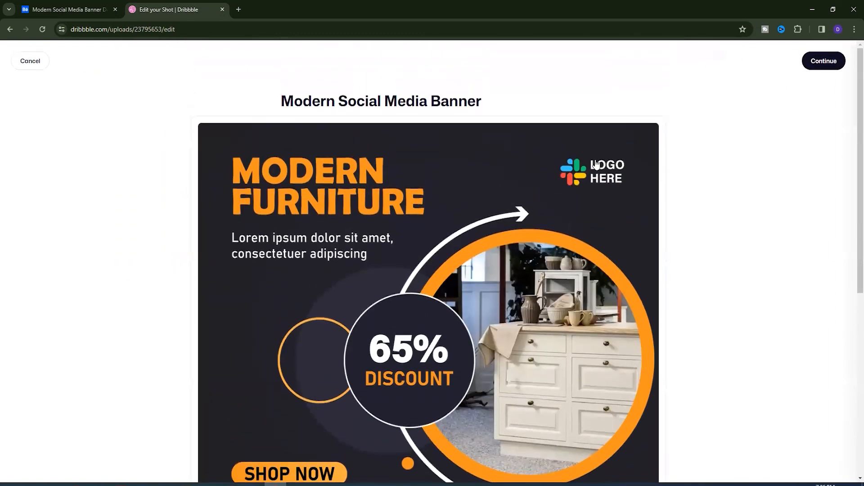
{"action": "left_click", "coordinate": [439, 240]}
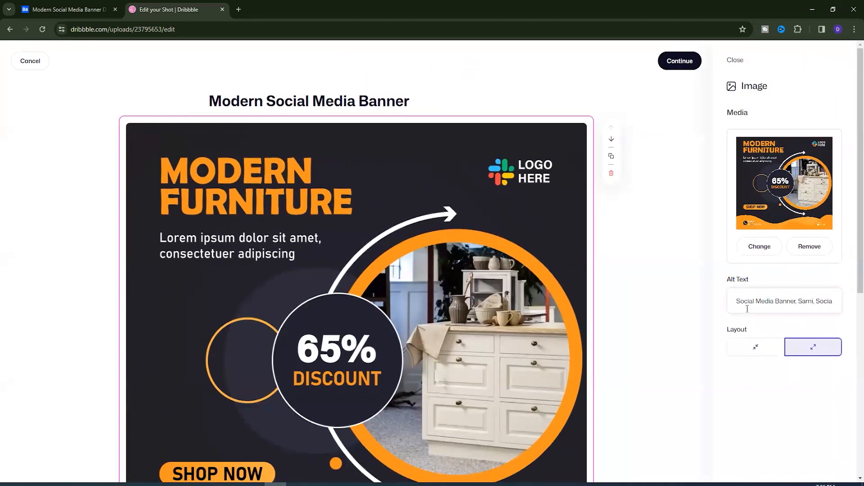
- Replace the shot's furniture image with the "Screenshot (1)" file from Downloads and update the published shot
{"action": "left_click", "coordinate": [767, 249]}
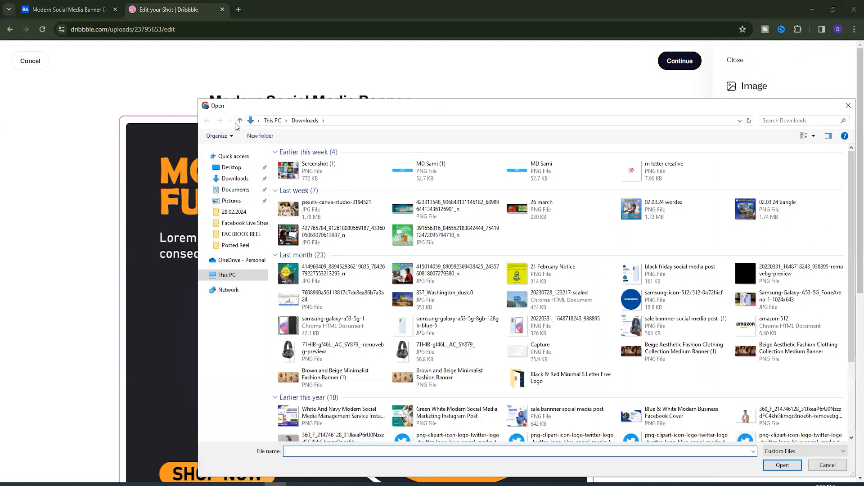
{"action": "double_click", "coordinate": [328, 165]}
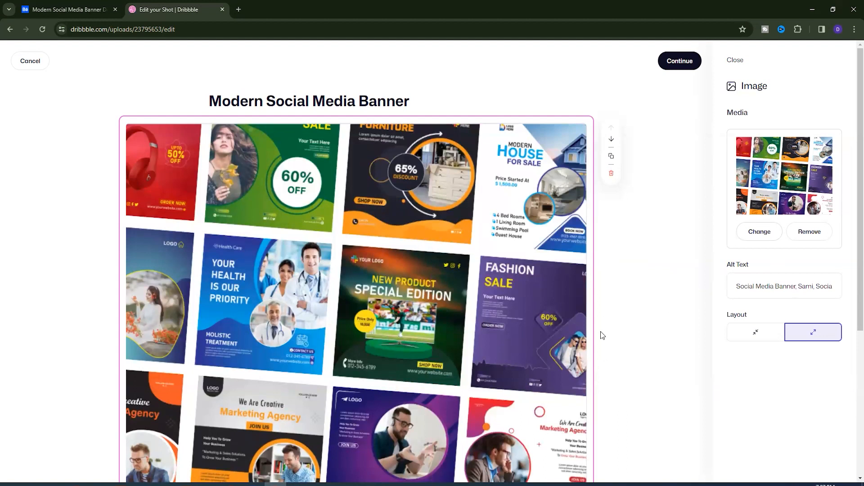
{"action": "scroll", "coordinate": [607, 342], "scroll_direction": "down", "scroll_amount": 5}
{"action": "scroll", "coordinate": [639, 364], "scroll_direction": "up", "scroll_amount": 5}
{"action": "left_click", "coordinate": [680, 61]}
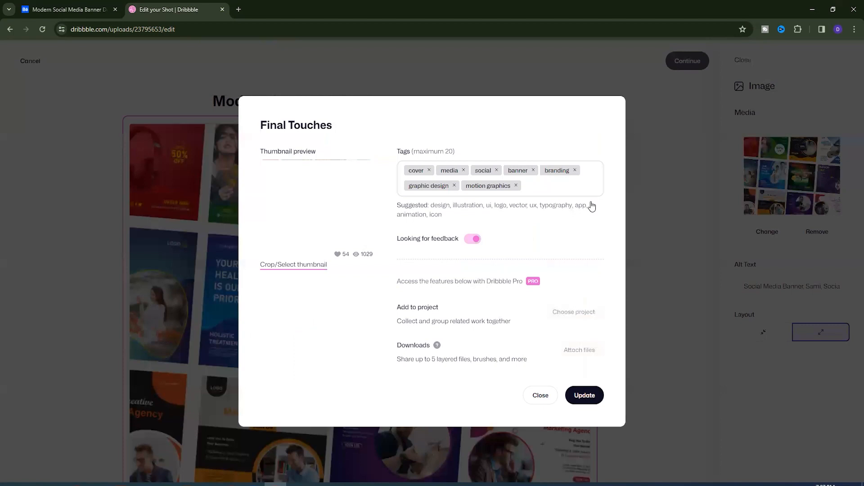
{"action": "left_click", "coordinate": [585, 396]}
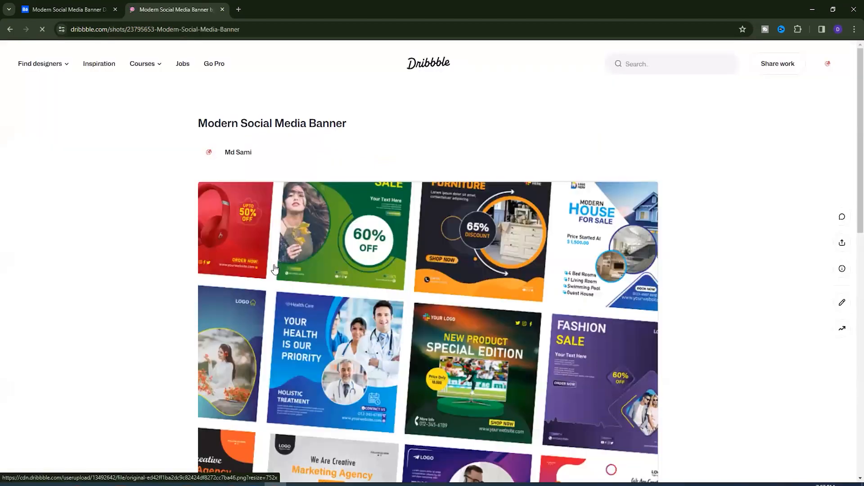
- Look over the updated shot's page and the Work section of the designer's profile
{"action": "scroll", "coordinate": [182, 201], "scroll_direction": "down", "scroll_amount": 3}
{"action": "scroll", "coordinate": [183, 201], "scroll_direction": "up", "scroll_amount": 3}
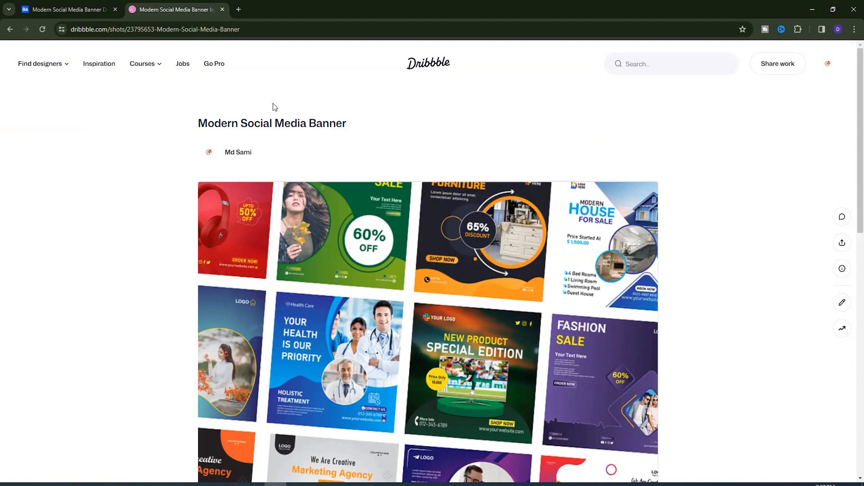
{"action": "left_click", "coordinate": [827, 64]}
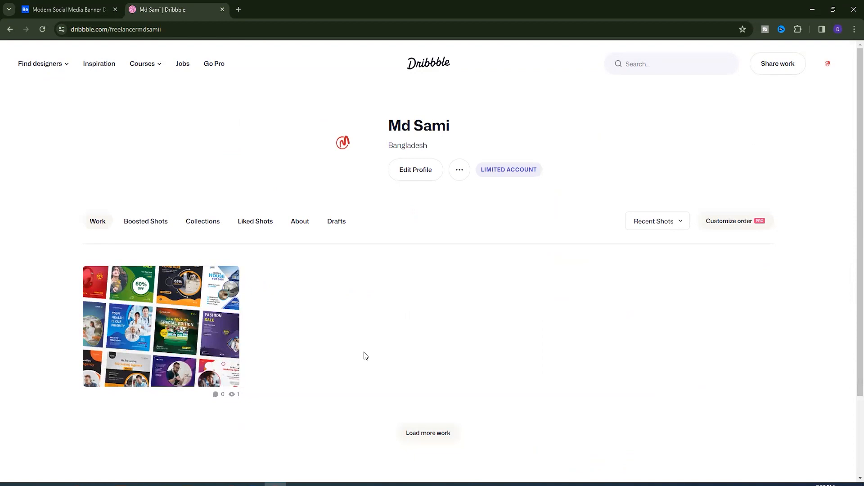
{"action": "scroll", "coordinate": [372, 345], "scroll_direction": "down", "scroll_amount": 3}
{"action": "scroll", "coordinate": [390, 311], "scroll_direction": "up", "scroll_amount": 3}
{"action": "scroll", "coordinate": [391, 311], "scroll_direction": "down", "scroll_amount": 3}
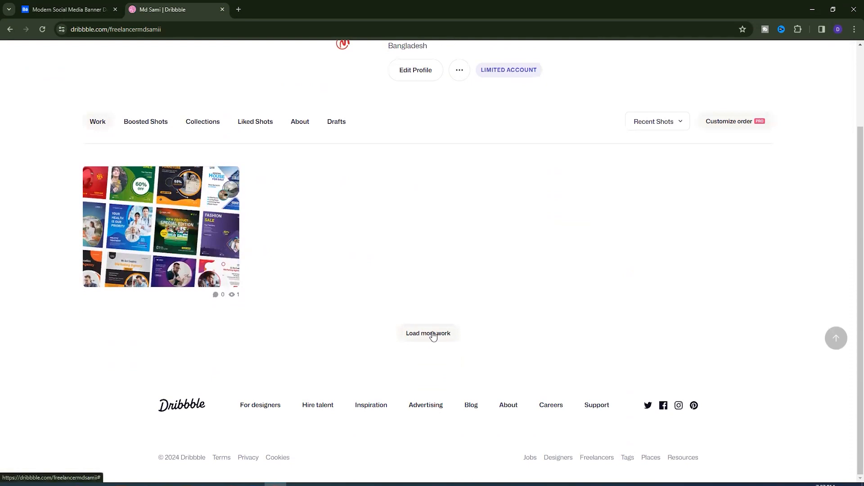
{"action": "left_click", "coordinate": [835, 339]}
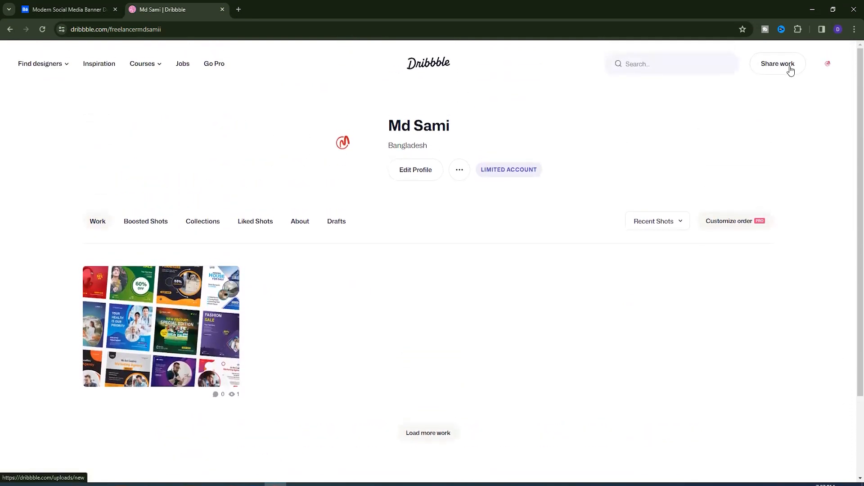
{"action": "left_click", "coordinate": [778, 68]}
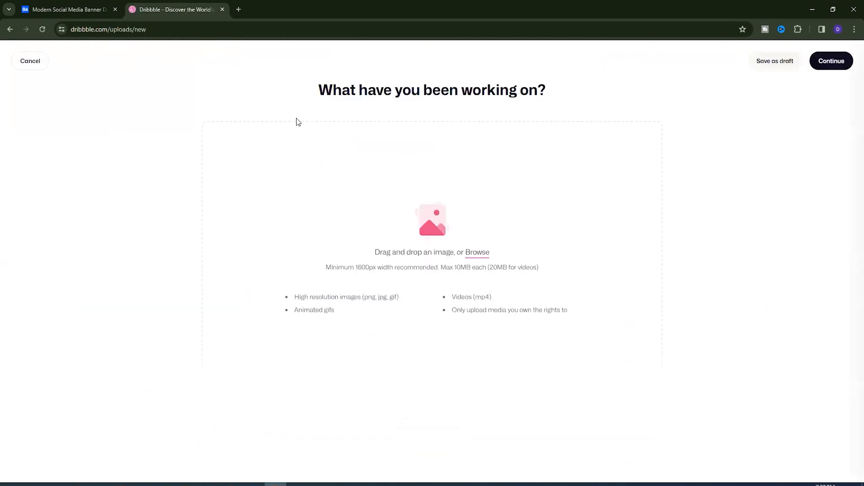
{"action": "left_click", "coordinate": [476, 255]}
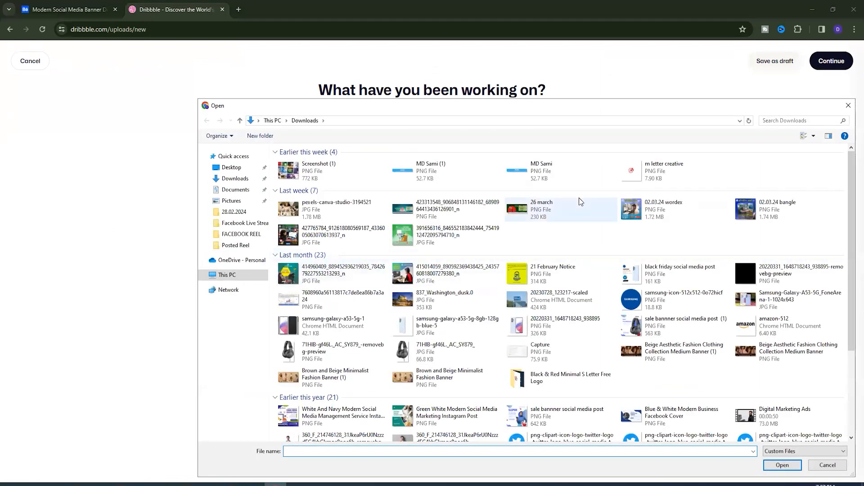
{"action": "left_click", "coordinate": [241, 121]}
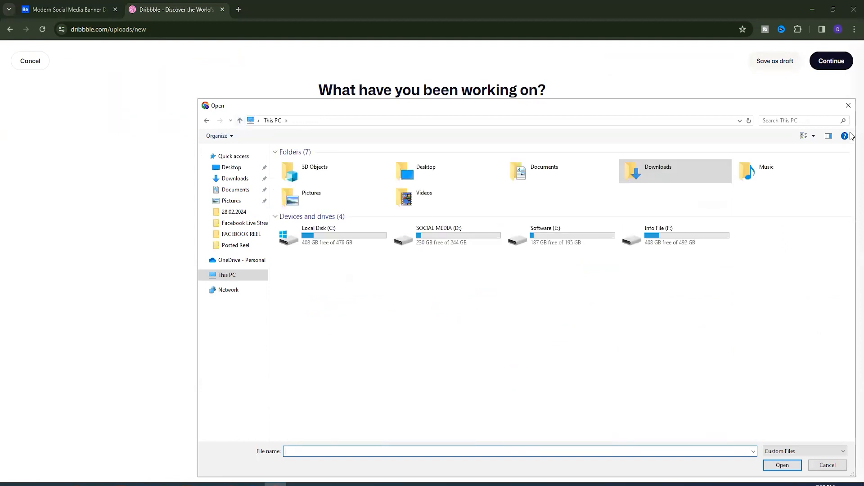
{"action": "left_click", "coordinate": [848, 106]}
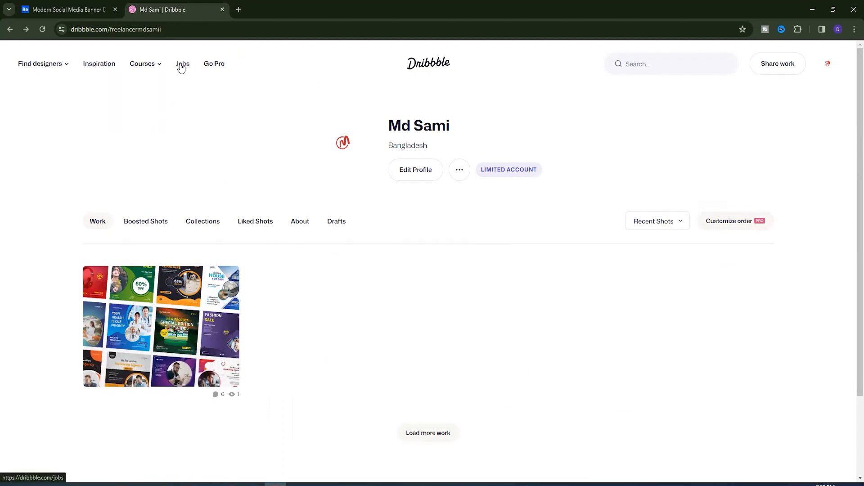
- Open the Dribbble job board and browse the recent graphic design posts, their companies, locations and filter options
{"action": "mouse_move", "coordinate": [159, 67]}
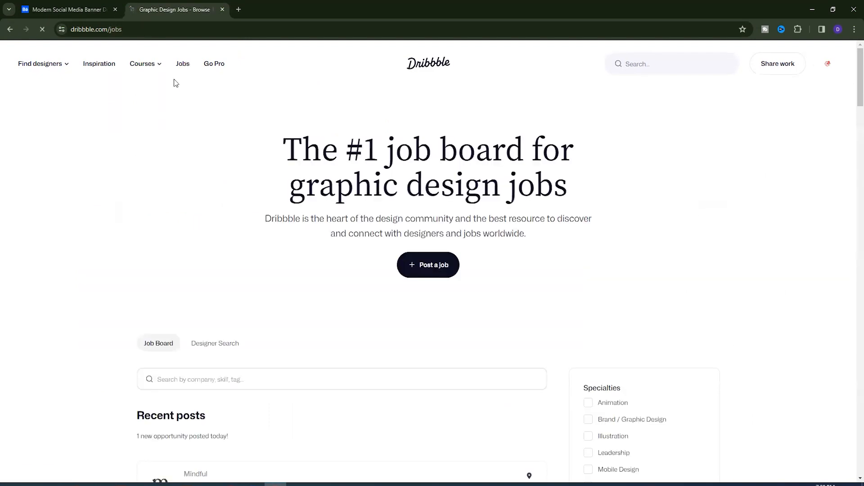
{"action": "scroll", "coordinate": [275, 369], "scroll_direction": "down", "scroll_amount": 7}
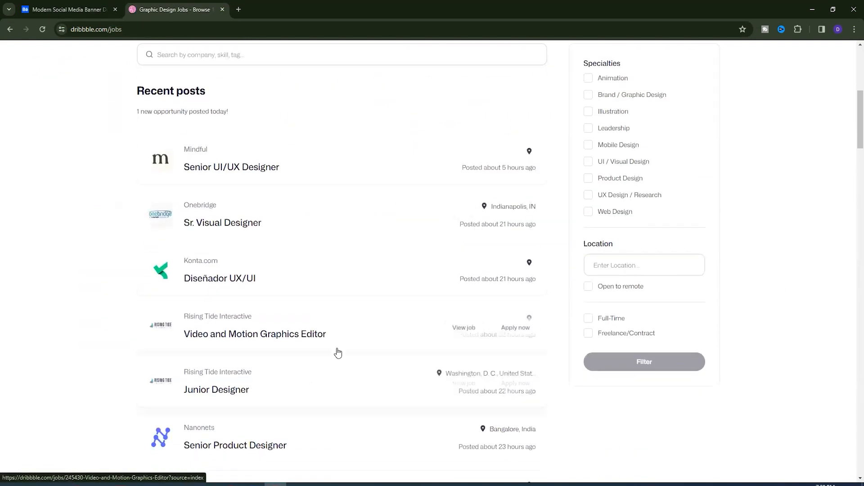
{"action": "scroll", "coordinate": [294, 344], "scroll_direction": "down", "scroll_amount": 5}
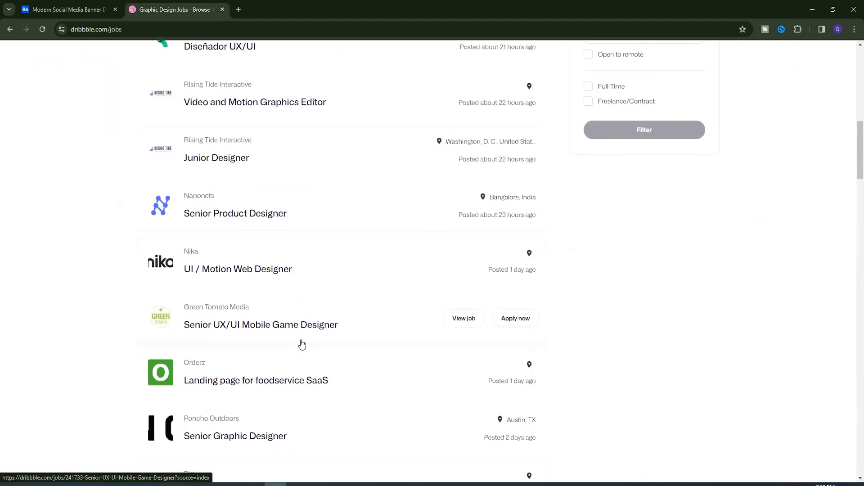
{"action": "scroll", "coordinate": [517, 343], "scroll_direction": "up", "scroll_amount": 3}
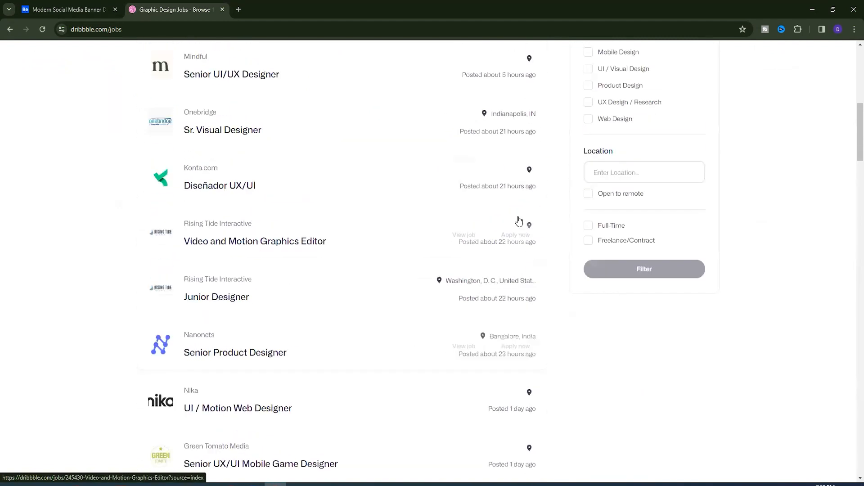
{"action": "scroll", "coordinate": [523, 225], "scroll_direction": "up", "scroll_amount": 3}
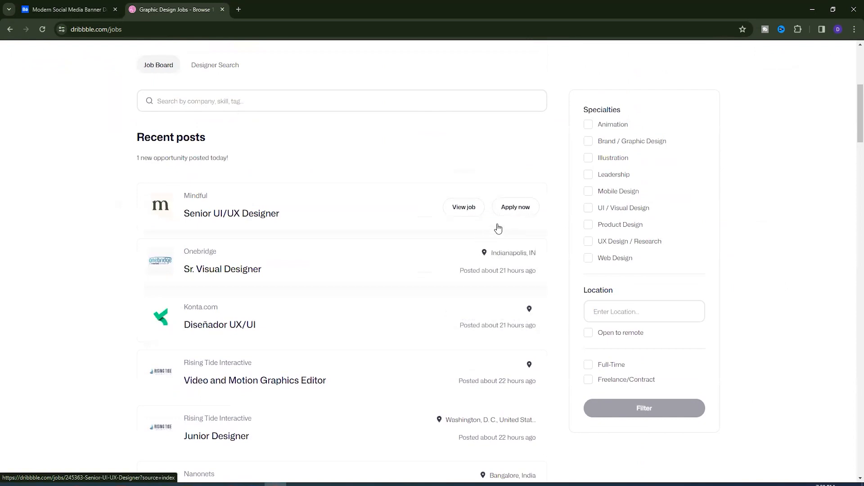
{"action": "scroll", "coordinate": [252, 236], "scroll_direction": "down", "scroll_amount": 3}
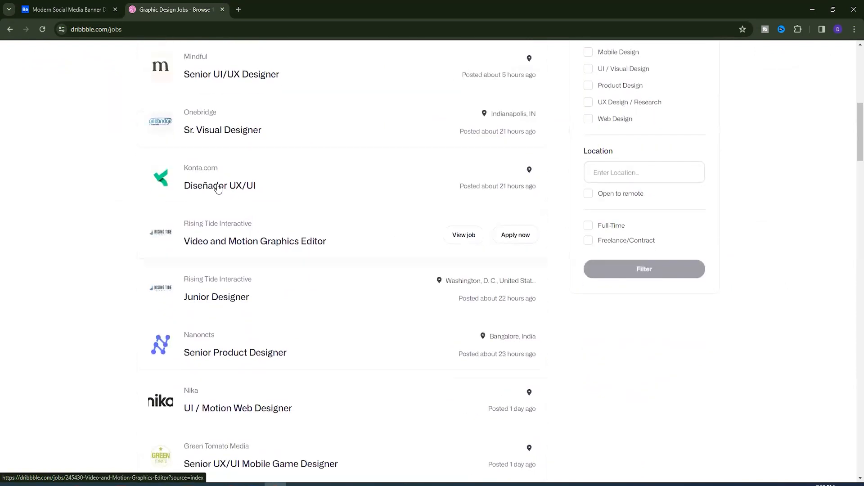
{"action": "scroll", "coordinate": [265, 178], "scroll_direction": "down", "scroll_amount": 3}
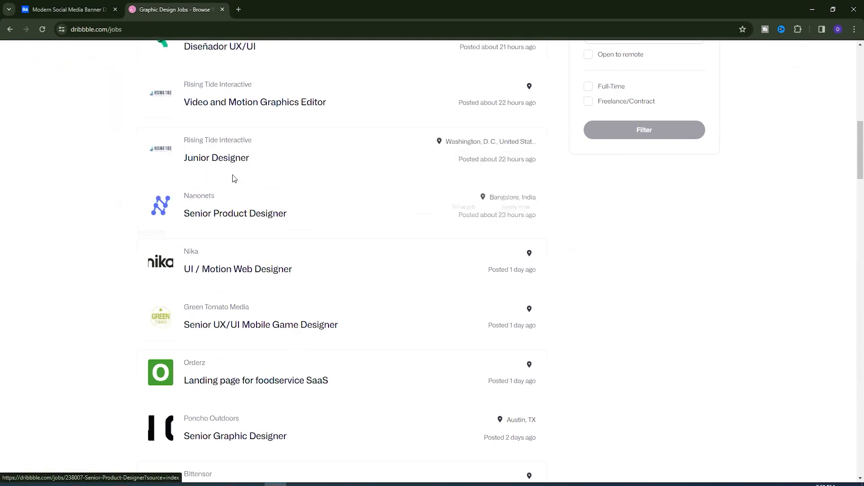
{"action": "scroll", "coordinate": [285, 230], "scroll_direction": "down", "scroll_amount": 3}
{"action": "scroll", "coordinate": [232, 250], "scroll_direction": "down", "scroll_amount": 9}
{"action": "scroll", "coordinate": [233, 321], "scroll_direction": "down", "scroll_amount": 2}
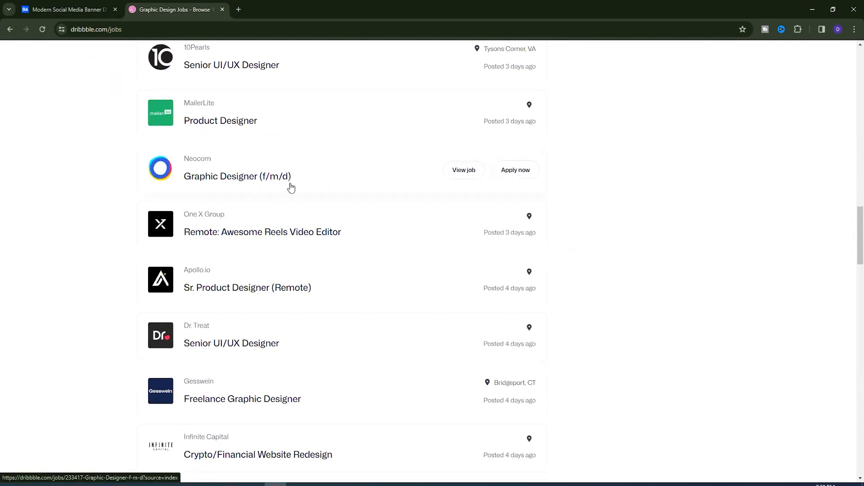
{"action": "scroll", "coordinate": [266, 309], "scroll_direction": "down", "scroll_amount": 1}
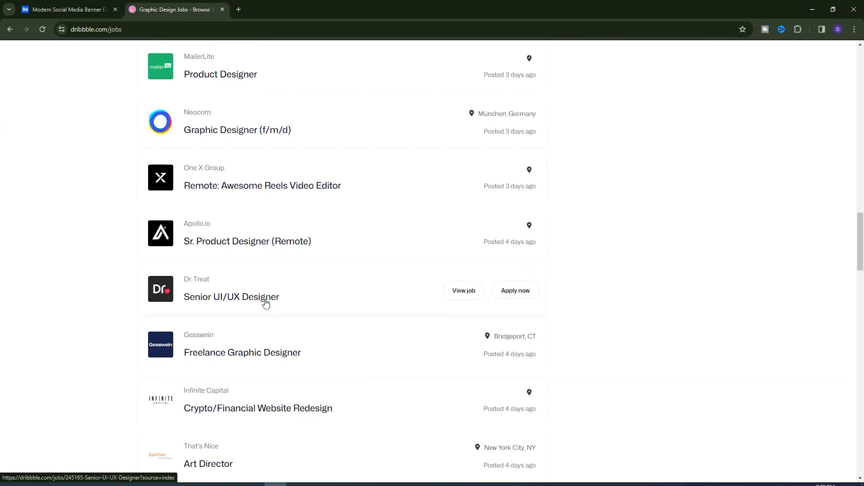
{"action": "scroll", "coordinate": [265, 306], "scroll_direction": "down", "scroll_amount": 7}
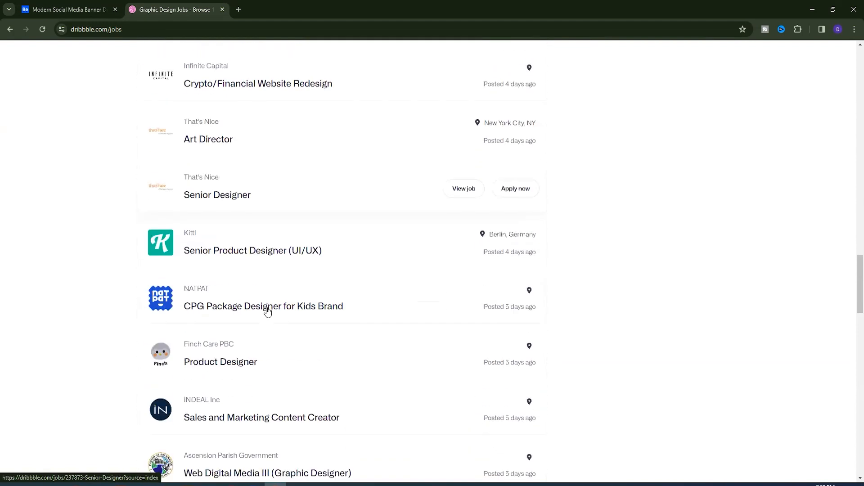
{"action": "scroll", "coordinate": [268, 311], "scroll_direction": "down", "scroll_amount": 4}
{"action": "scroll", "coordinate": [250, 322], "scroll_direction": "up", "scroll_amount": 9}
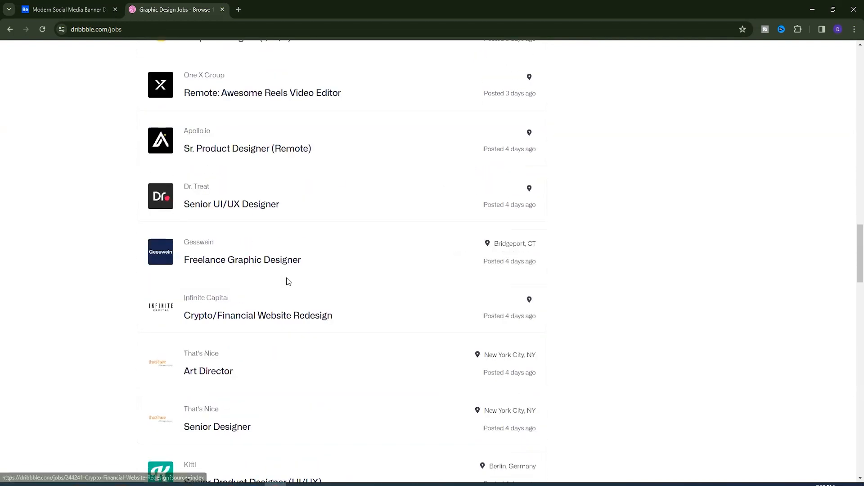
{"action": "scroll", "coordinate": [267, 234], "scroll_direction": "up", "scroll_amount": 2}
- Open Apollo.io's Sr. Product Designer (Remote) post and read through its job details
{"action": "left_click", "coordinate": [257, 239]}
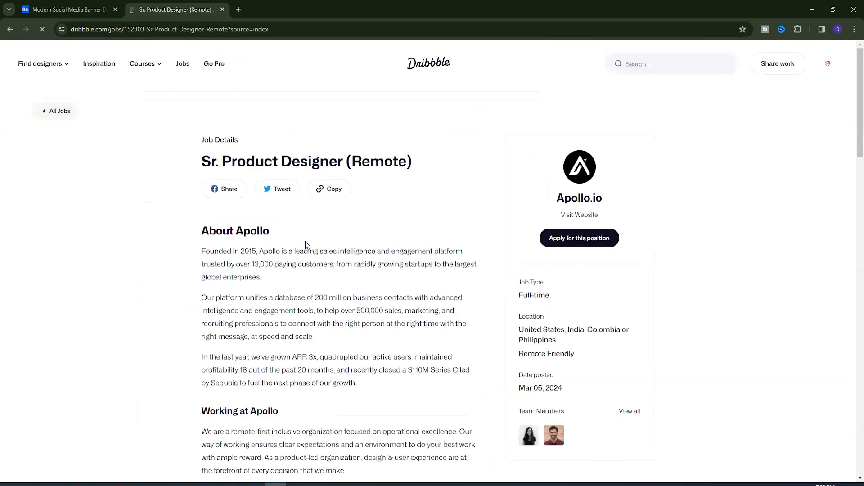
{"action": "scroll", "coordinate": [328, 254], "scroll_direction": "down", "scroll_amount": 4}
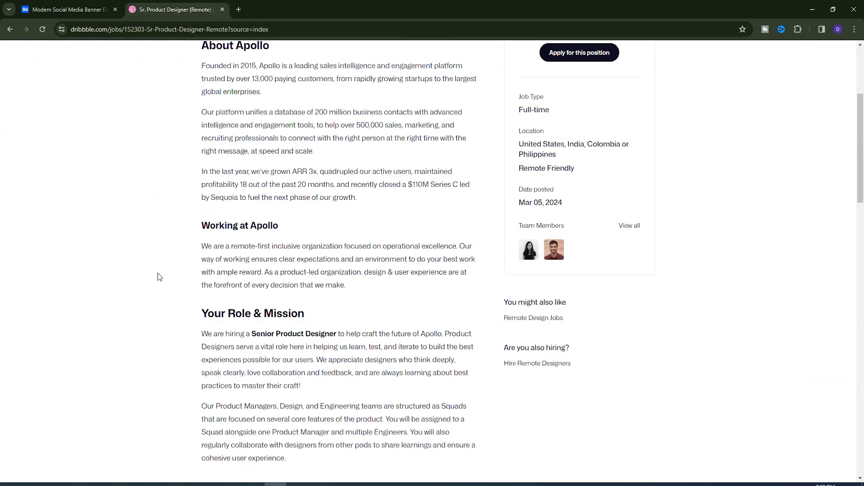
{"action": "scroll", "coordinate": [303, 309], "scroll_direction": "down", "scroll_amount": 20}
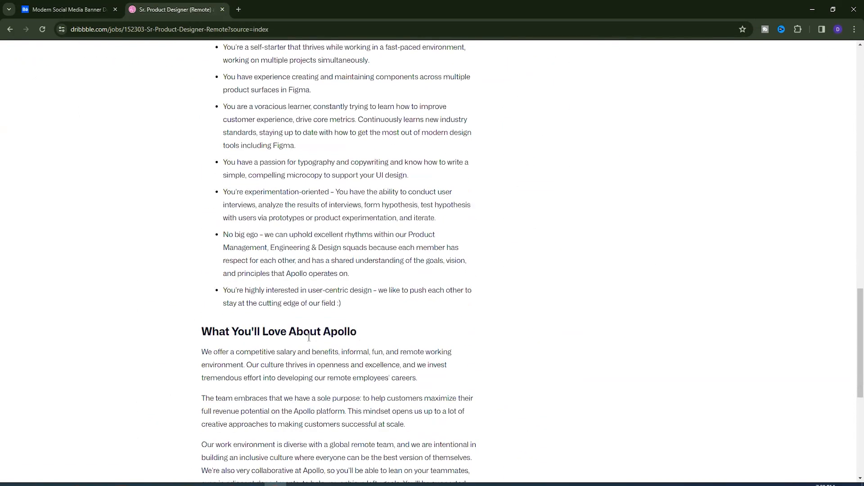
{"action": "scroll", "coordinate": [315, 355], "scroll_direction": "up", "scroll_amount": 20}
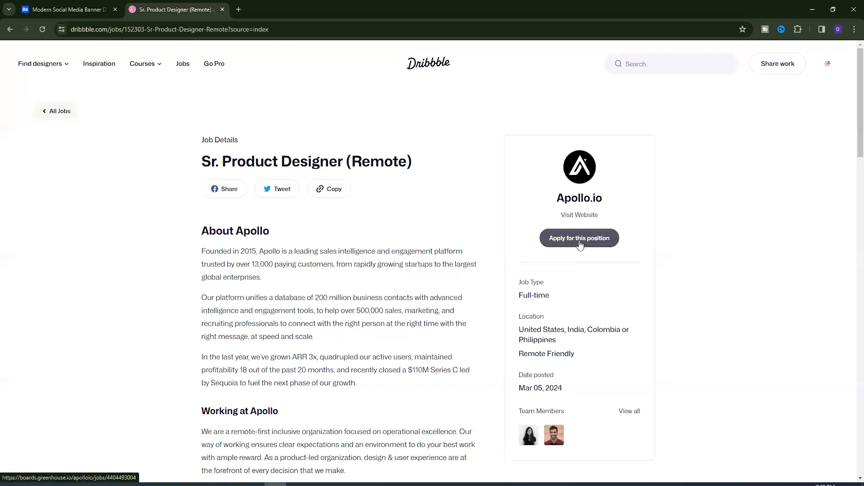
- Follow the application link of Unleaded's Senior Graphic Designer post and examine the company's careers page alongside the job listing
{"action": "left_click", "coordinate": [604, 240]}
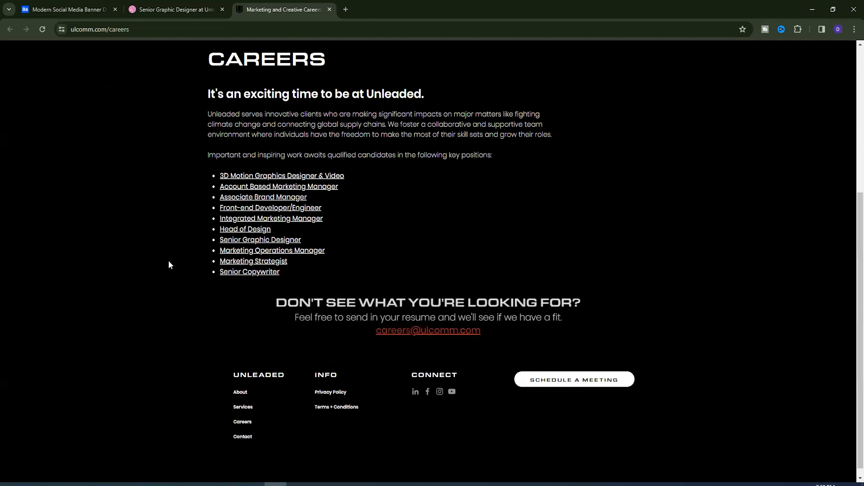
{"action": "scroll", "coordinate": [216, 320], "scroll_direction": "up", "scroll_amount": 4}
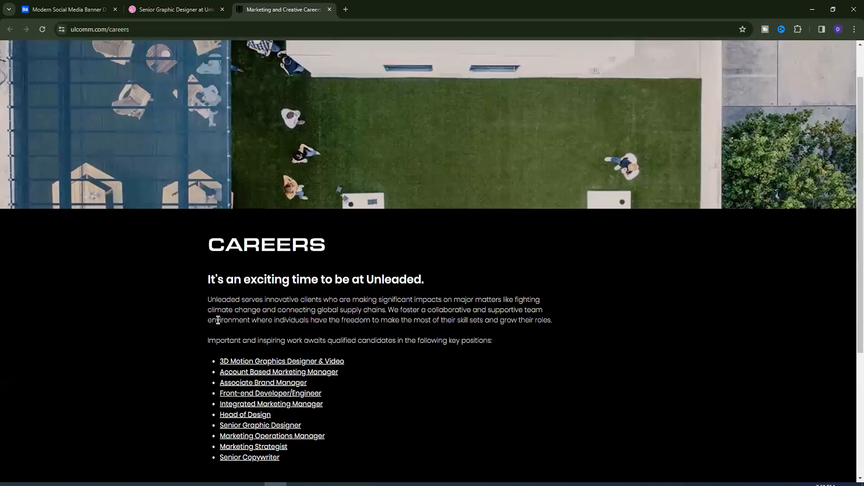
{"action": "scroll", "coordinate": [218, 320], "scroll_direction": "up", "scroll_amount": 1}
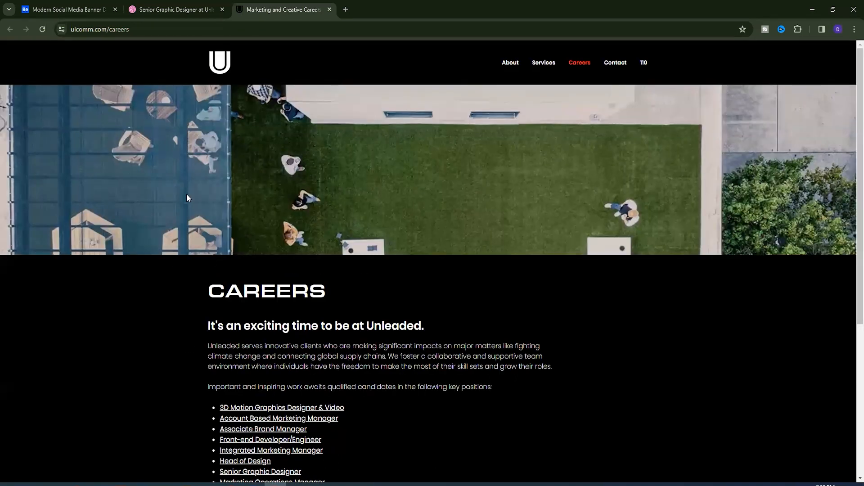
{"action": "scroll", "coordinate": [232, 337], "scroll_direction": "down", "scroll_amount": 4}
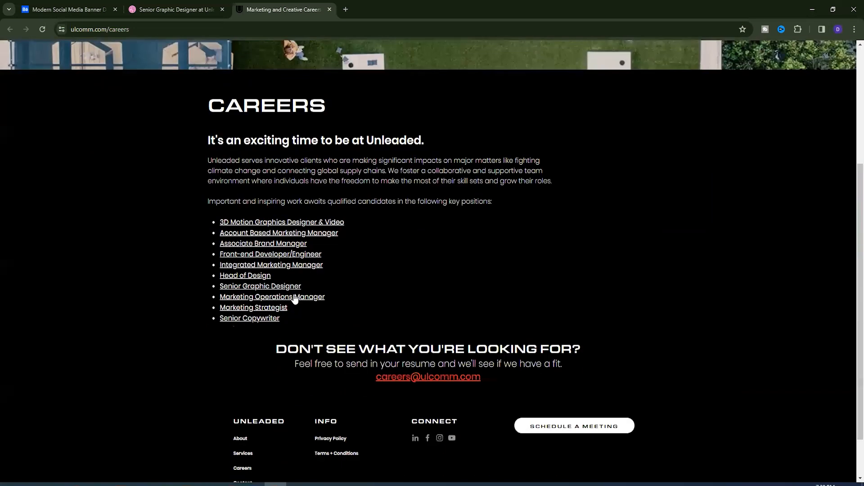
{"action": "scroll", "coordinate": [234, 358], "scroll_direction": "down", "scroll_amount": 1}
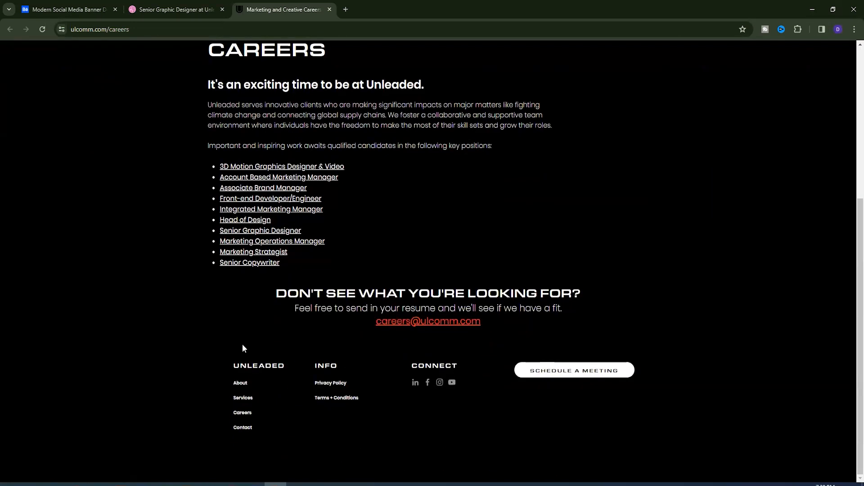
{"action": "scroll", "coordinate": [221, 317], "scroll_direction": "up", "scroll_amount": 5}
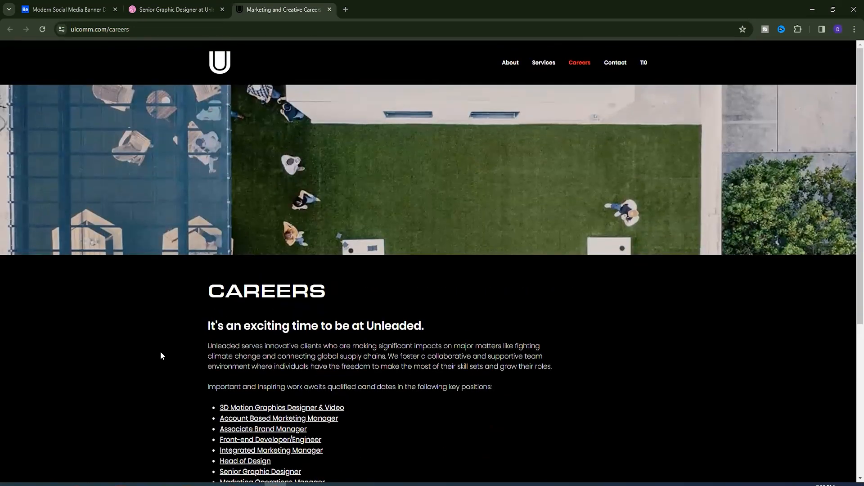
{"action": "left_click", "coordinate": [175, 9]}
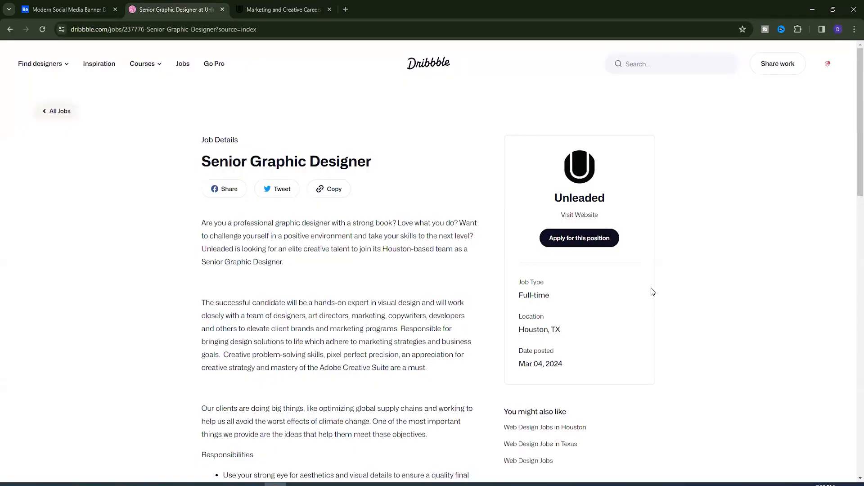
{"action": "left_click", "coordinate": [297, 9]}
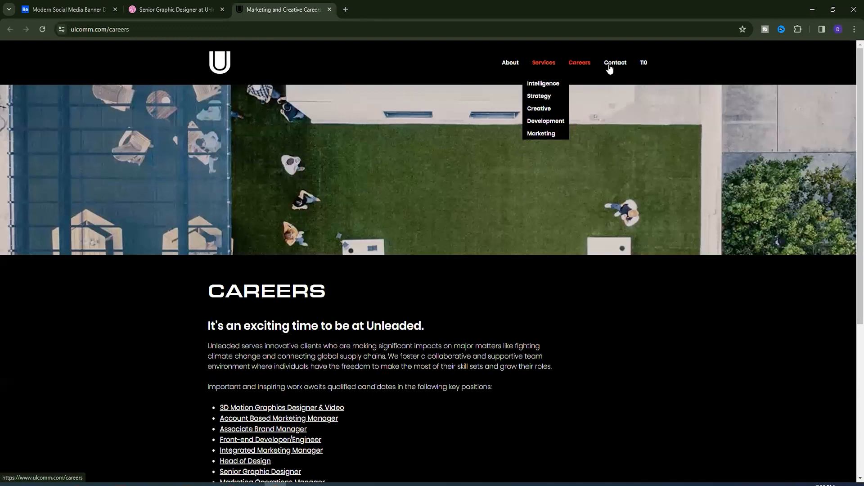
- Open Unleaded's contact page to view its contact form, and reread the responsibilities and qualifications in the Senior Graphic Designer post on Dribbble
{"action": "left_click", "coordinate": [625, 66]}
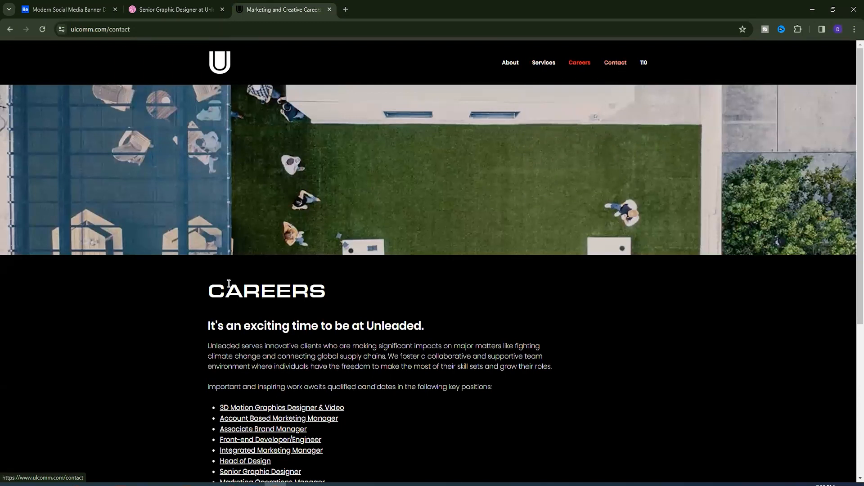
{"action": "left_click", "coordinate": [234, 259]}
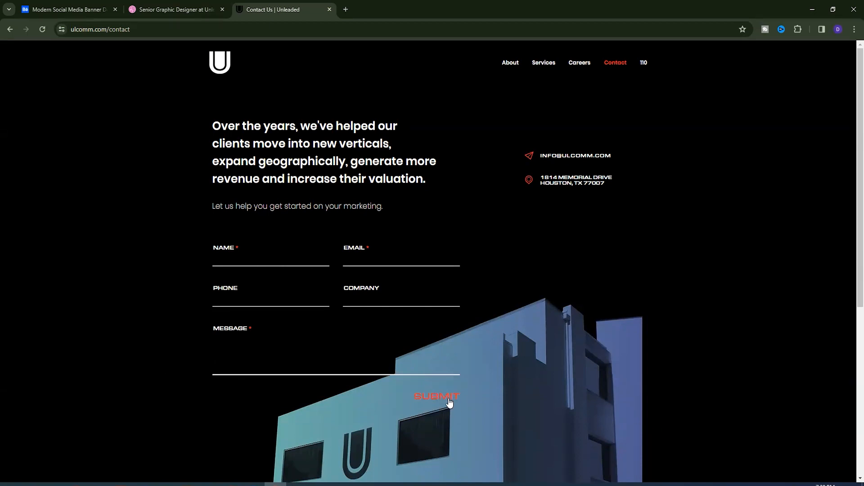
{"action": "left_click", "coordinate": [180, 9]}
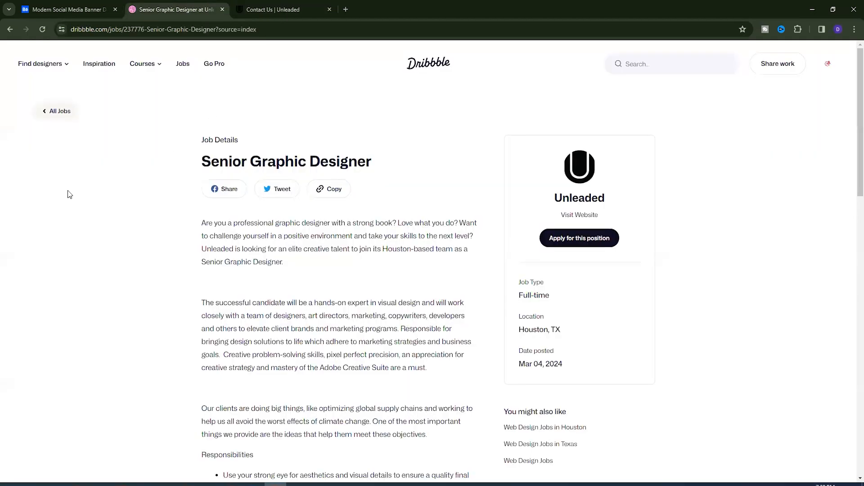
{"action": "scroll", "coordinate": [108, 308], "scroll_direction": "down", "scroll_amount": 9}
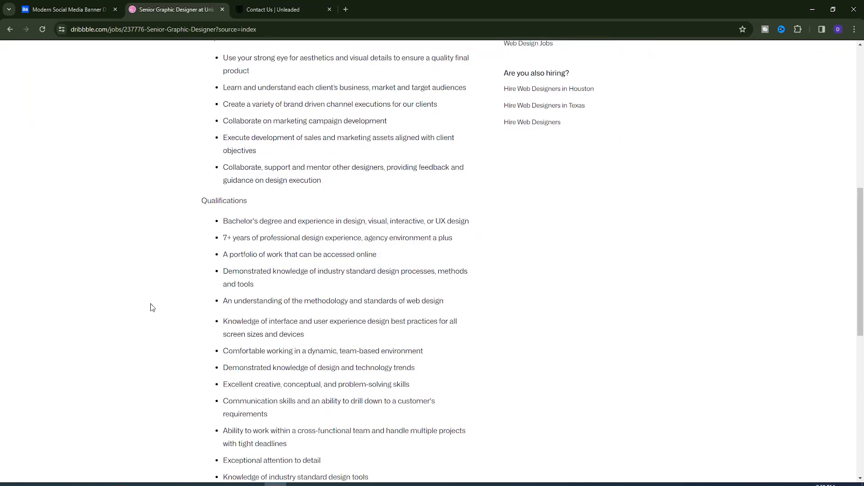
{"action": "scroll", "coordinate": [151, 306], "scroll_direction": "up", "scroll_amount": 9}
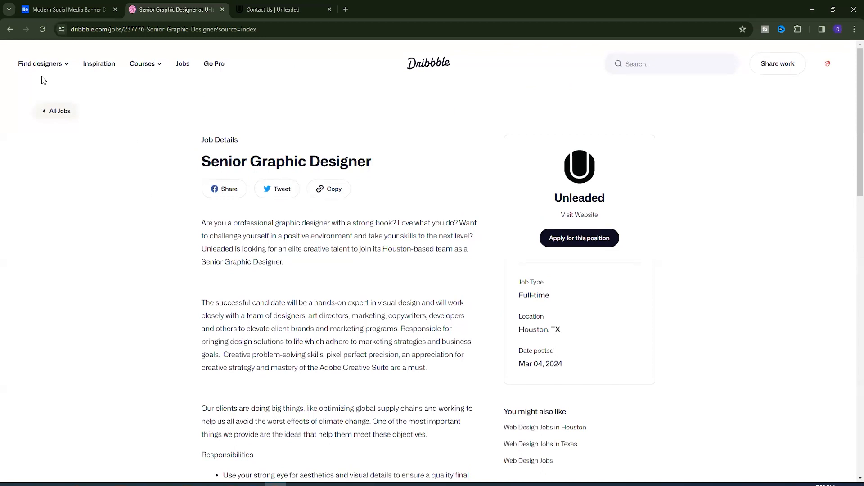
- Return to the Dribbble job board and look over its recent posts, job search and specialty filters
{"action": "left_click", "coordinate": [10, 29]}
{"action": "scroll", "coordinate": [131, 199], "scroll_direction": "up", "scroll_amount": 10}
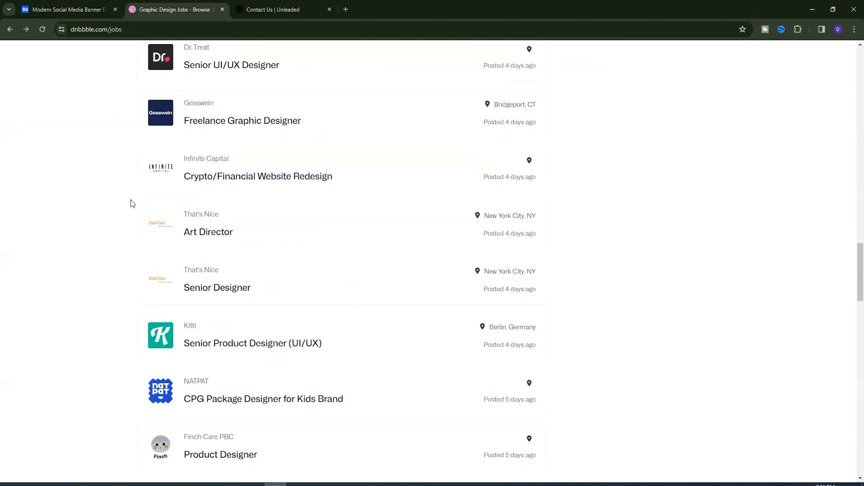
{"action": "scroll", "coordinate": [133, 239], "scroll_direction": "up", "scroll_amount": 15}
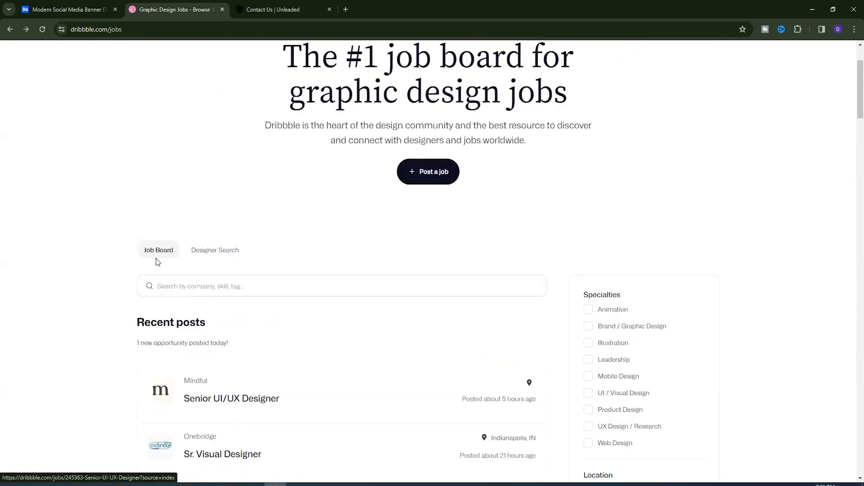